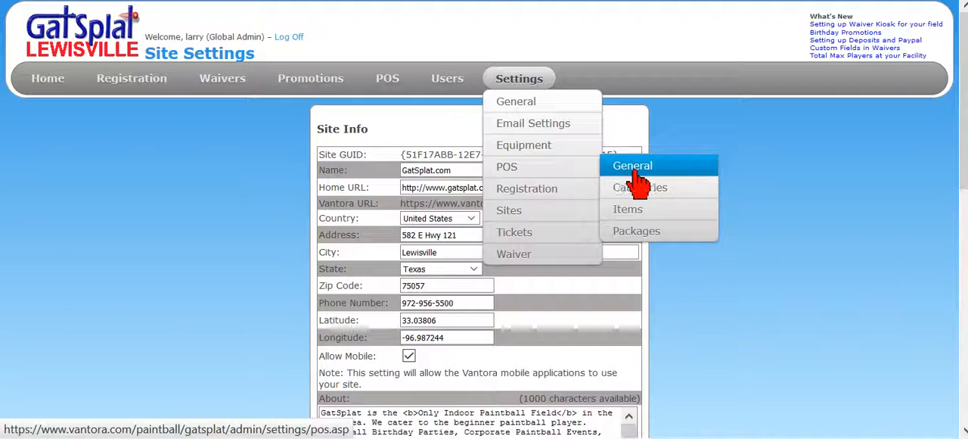
# Review the tax rate in the general POS settings and the list of existing POS categories
pyautogui.click(659, 164)
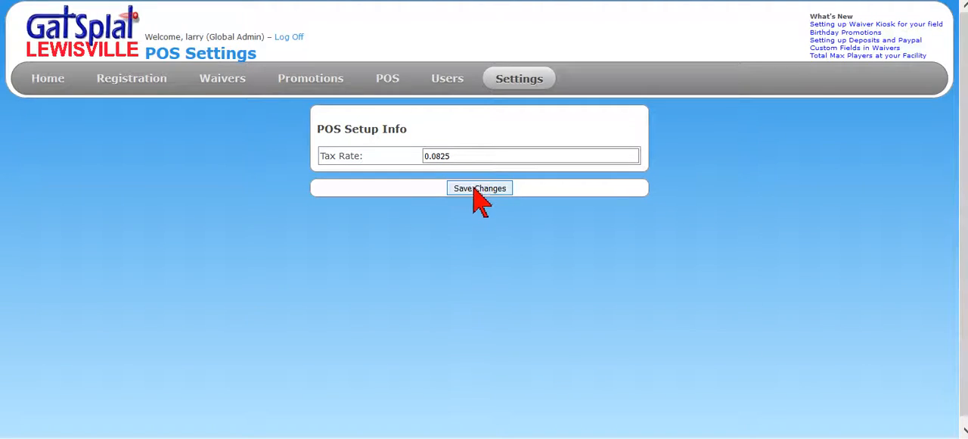
pyautogui.moveTo(515, 82)
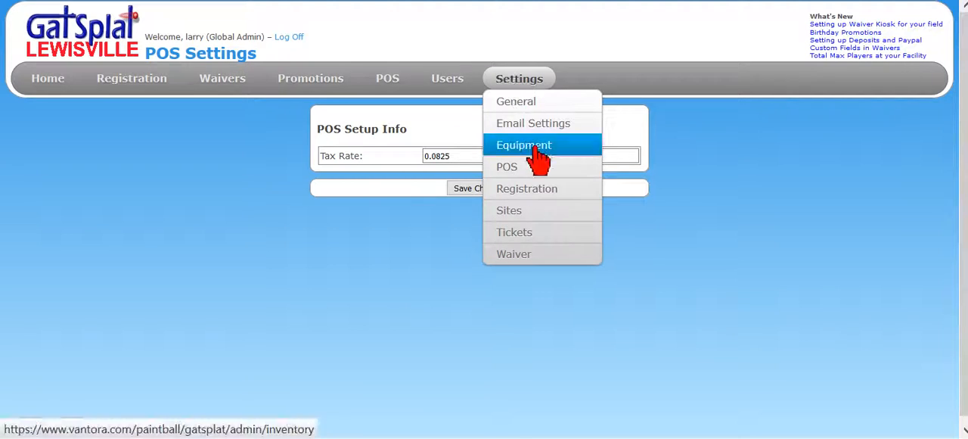
pyautogui.moveTo(577, 173)
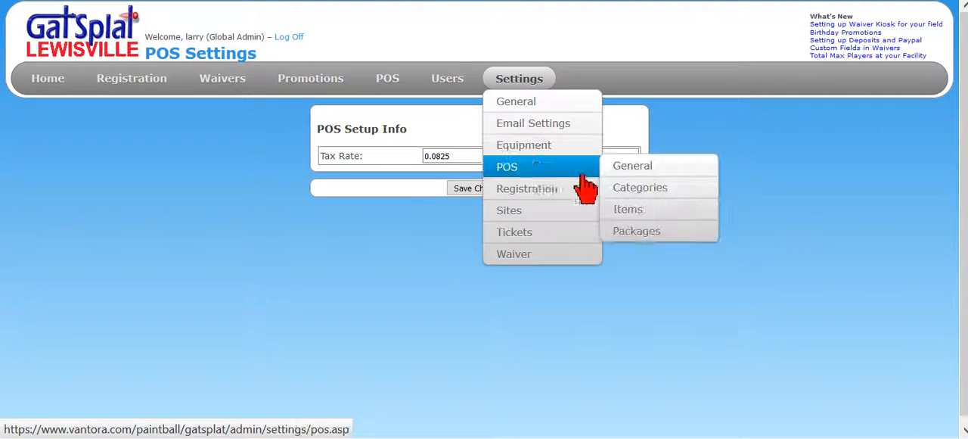
pyautogui.click(661, 194)
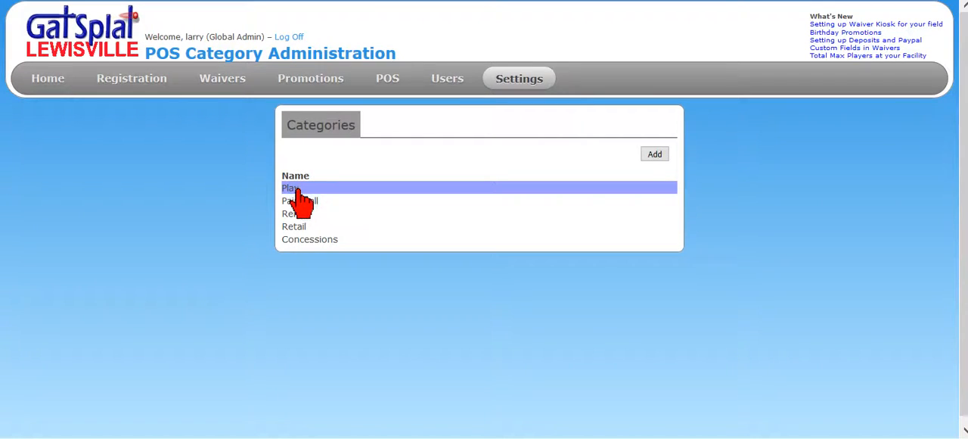
pyautogui.click(301, 239)
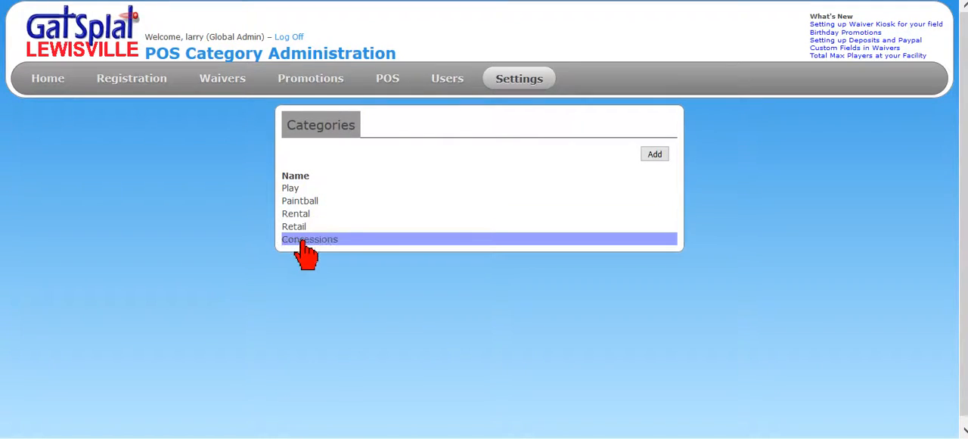
pyautogui.click(292, 189)
pyautogui.click(312, 201)
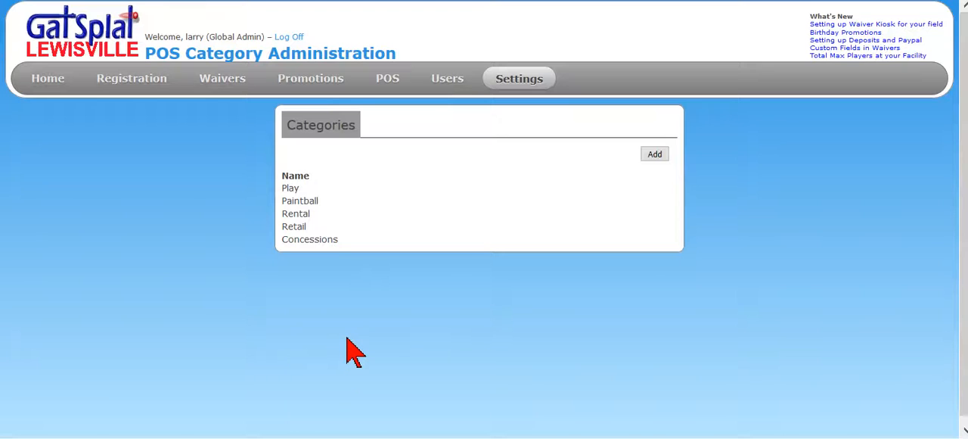
# Create a new POS category named "stuff"
pyautogui.click(652, 155)
pyautogui.click(420, 144)
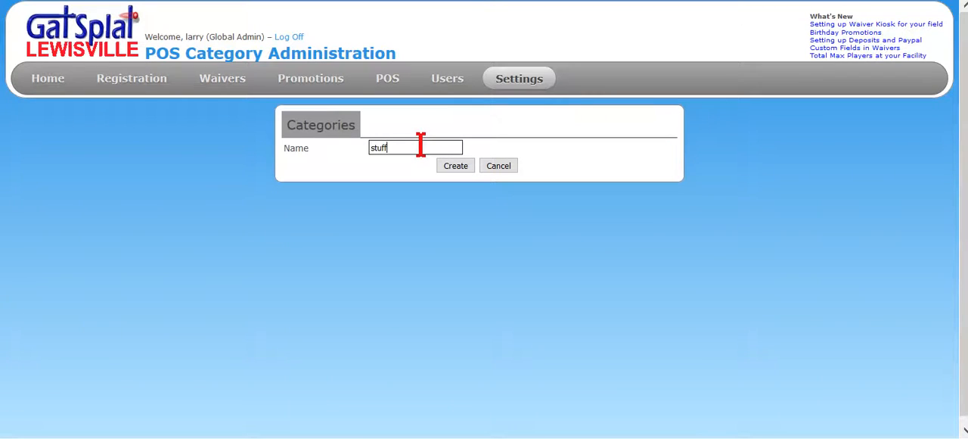
pyautogui.click(456, 166)
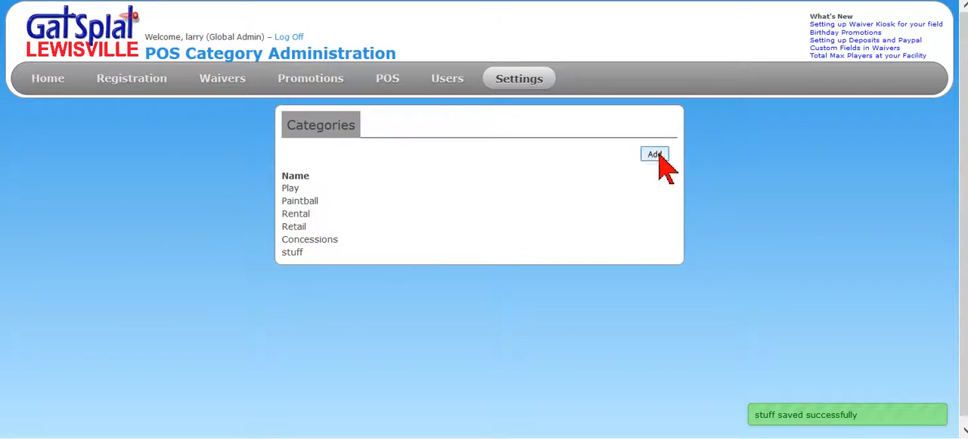
# Create another POS category named "More stuff"
pyautogui.click(655, 154)
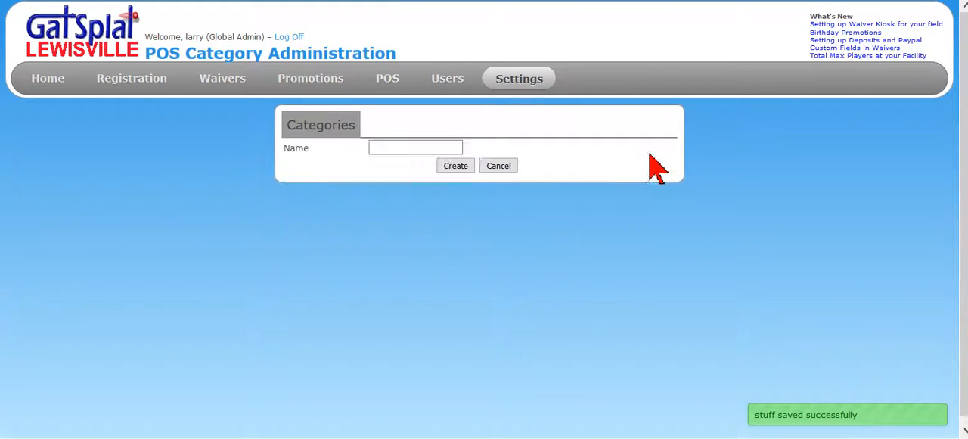
pyautogui.click(434, 150)
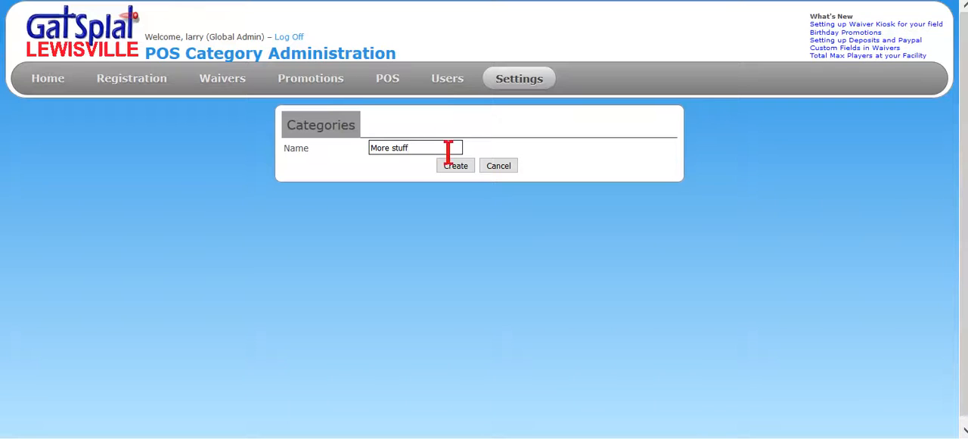
pyautogui.click(456, 166)
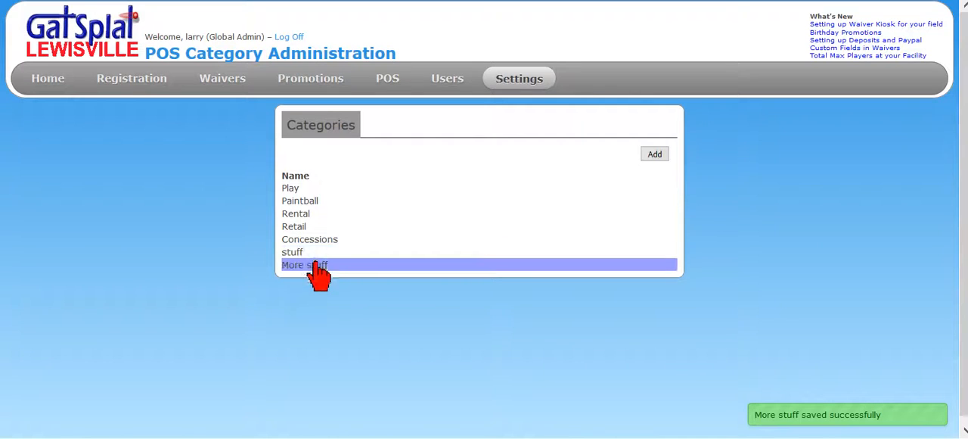
pyautogui.doubleClick(777, 186)
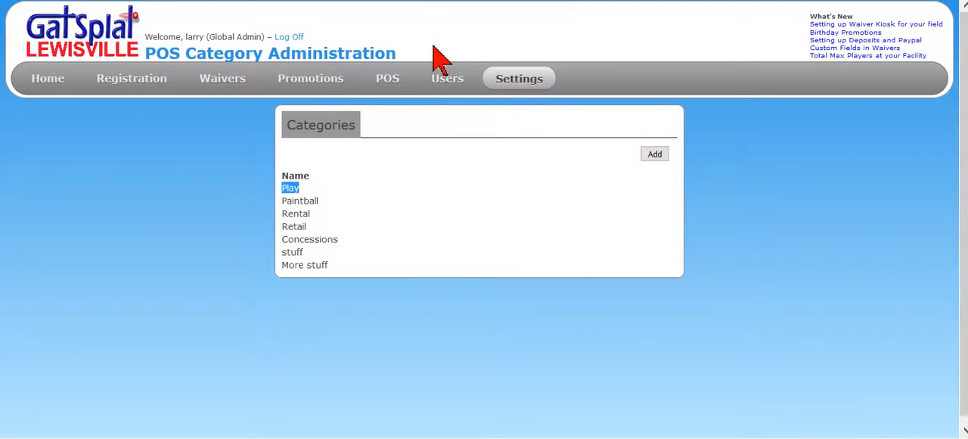
# Start a new POS invoice and view its Concessions, "More stuff" and "stuff" item categories
pyautogui.click(386, 80)
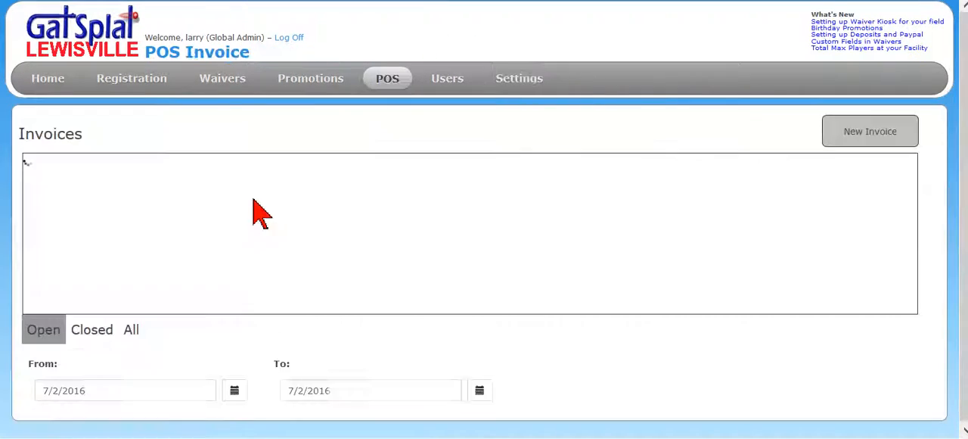
pyautogui.moveTo(519, 85)
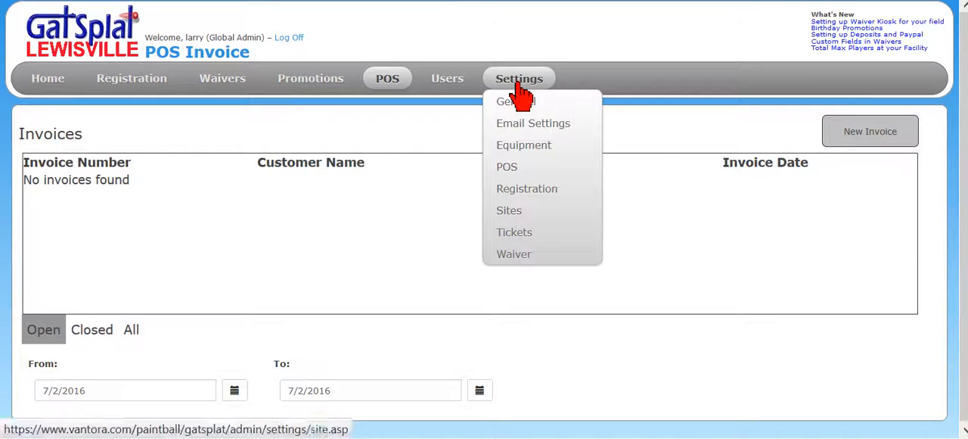
pyautogui.click(877, 133)
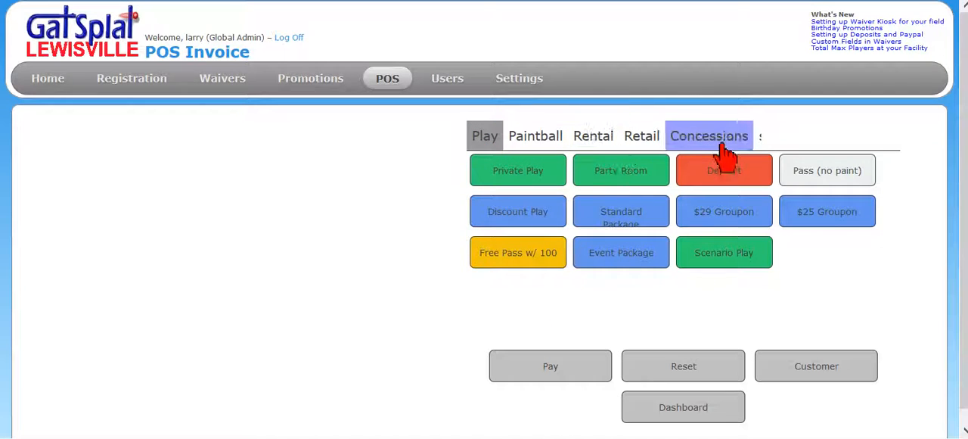
pyautogui.moveTo(722, 144); pyautogui.dragTo(592, 143)
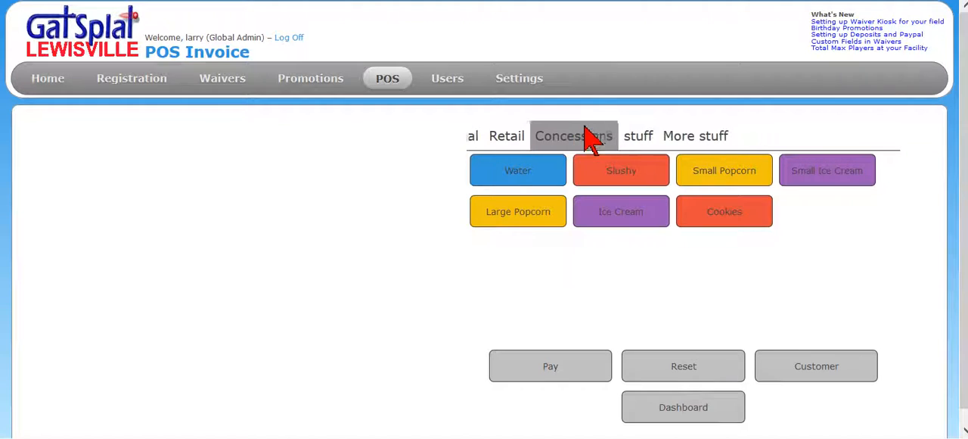
pyautogui.click(703, 143)
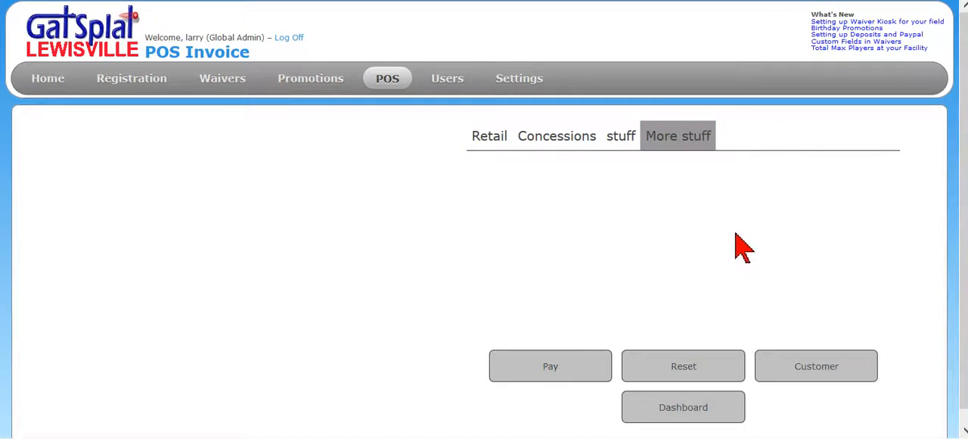
pyautogui.click(628, 145)
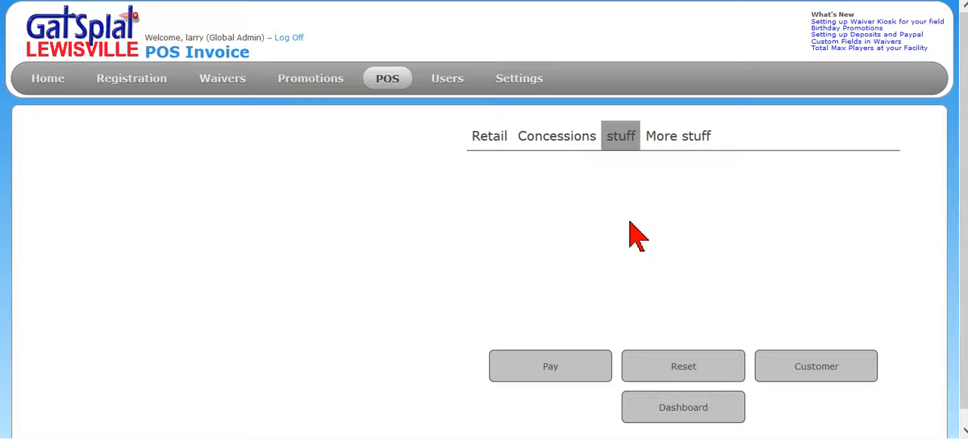
# Browse the invoice's remaining item categories and display the Paintball items
pyautogui.click(553, 148)
pyautogui.click(500, 147)
pyautogui.moveTo(527, 158)
pyautogui.mouseDown()
pyautogui.moveTo(583, 145)
pyautogui.moveTo(676, 151)
pyautogui.mouseUp()
pyautogui.click(611, 147)
pyautogui.click(543, 145)
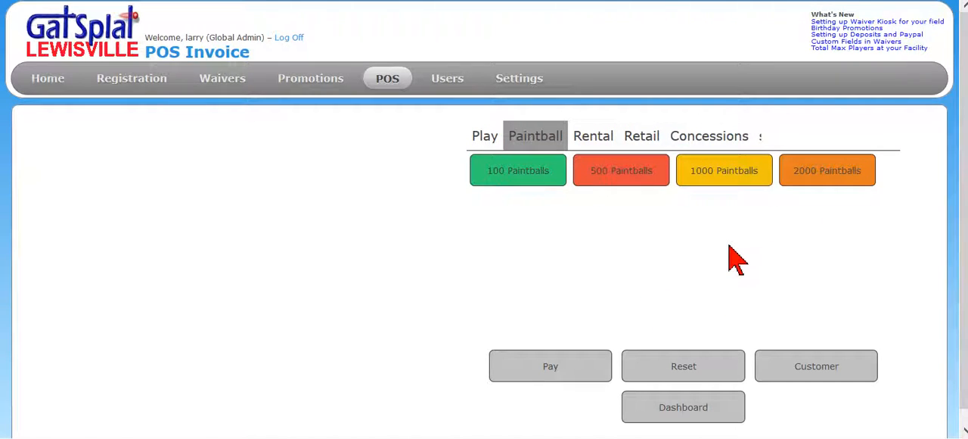
pyautogui.moveTo(526, 134); pyautogui.dragTo(536, 134)
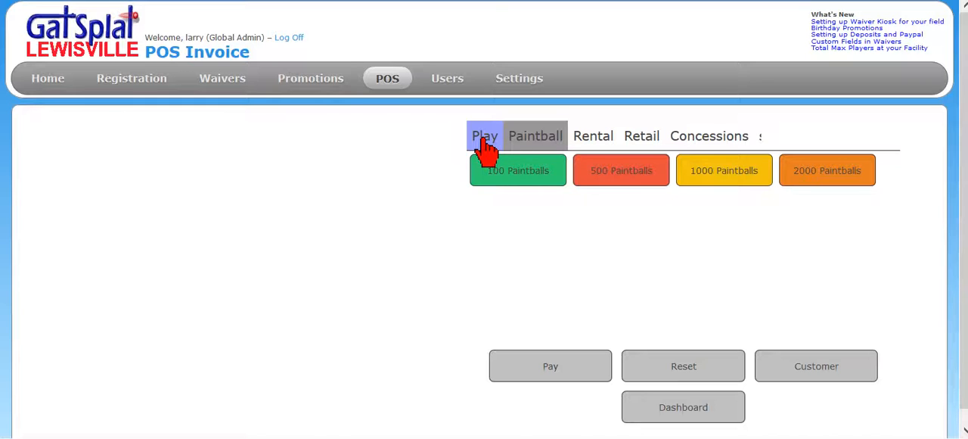
# Delete the "More stuff" category from the POS category settings
pyautogui.moveTo(516, 83)
pyautogui.moveTo(521, 171)
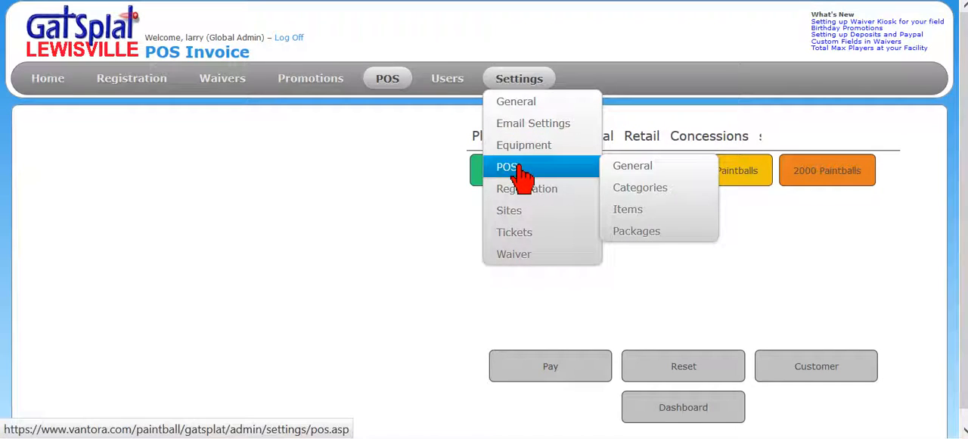
pyautogui.click(629, 189)
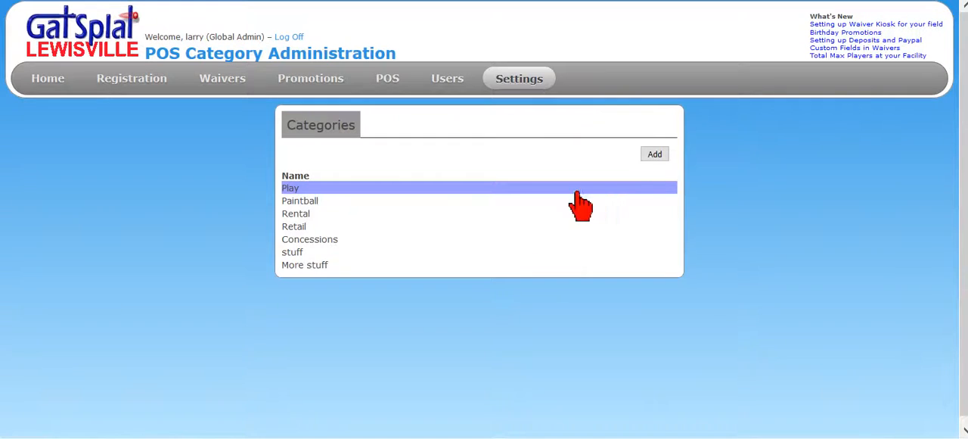
pyautogui.click(319, 268)
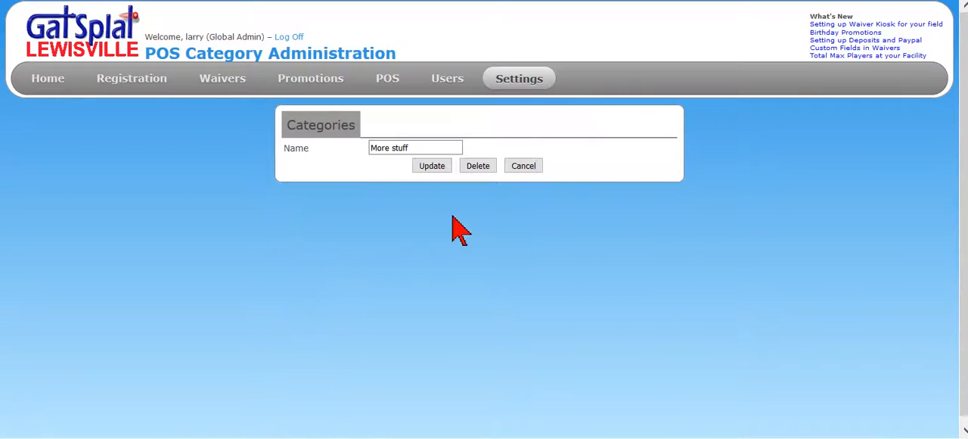
pyautogui.click(479, 169)
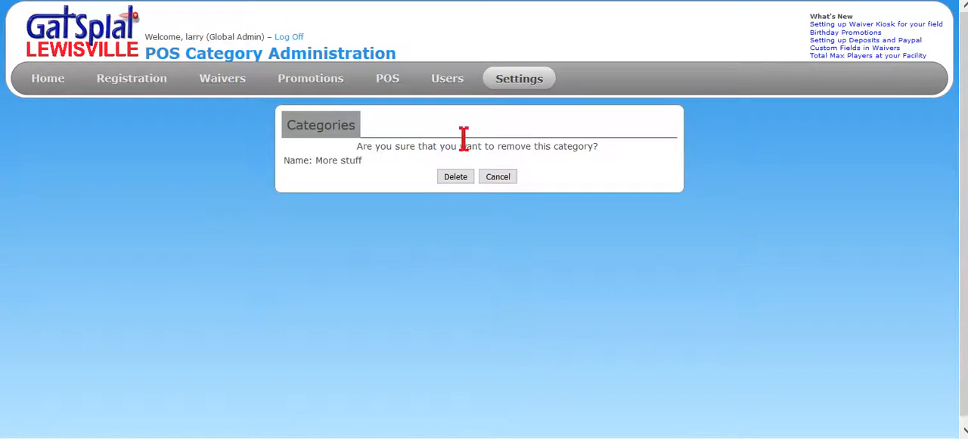
pyautogui.click(455, 177)
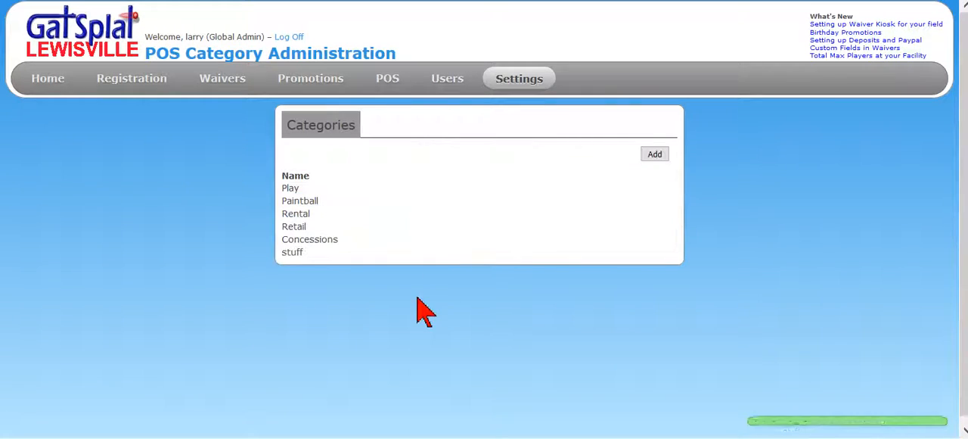
# Delete the "stuff" category from the POS categories
pyautogui.click(300, 251)
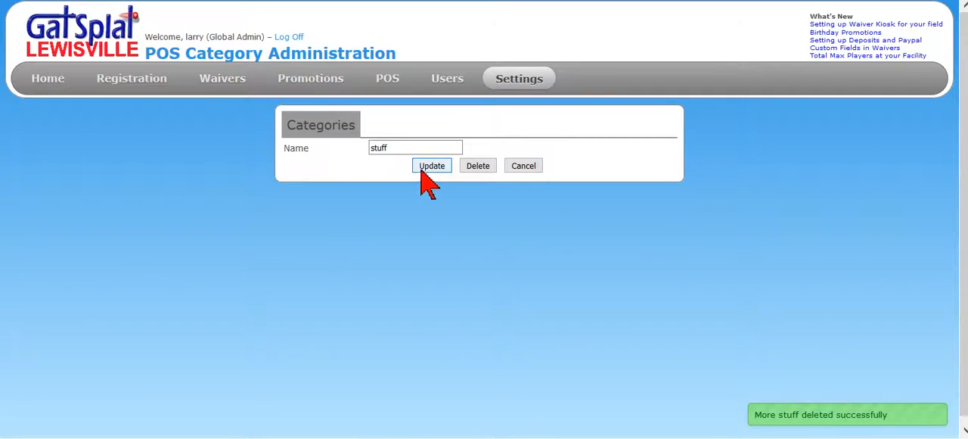
pyautogui.click(477, 167)
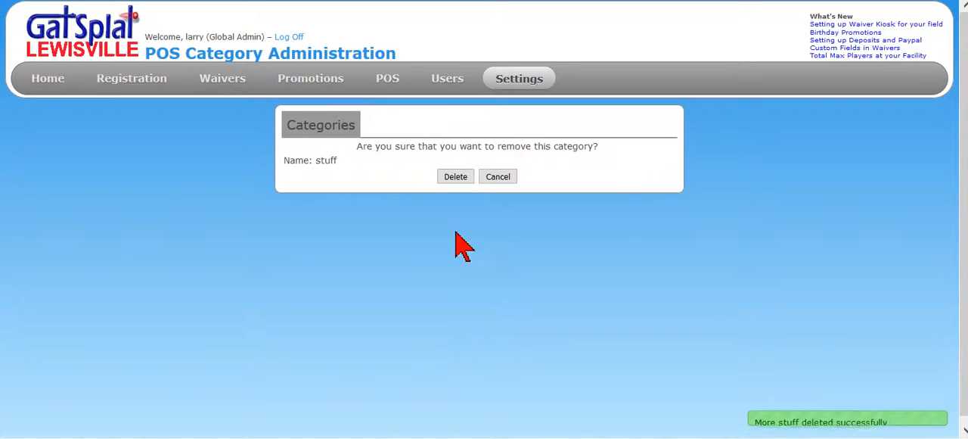
pyautogui.click(455, 182)
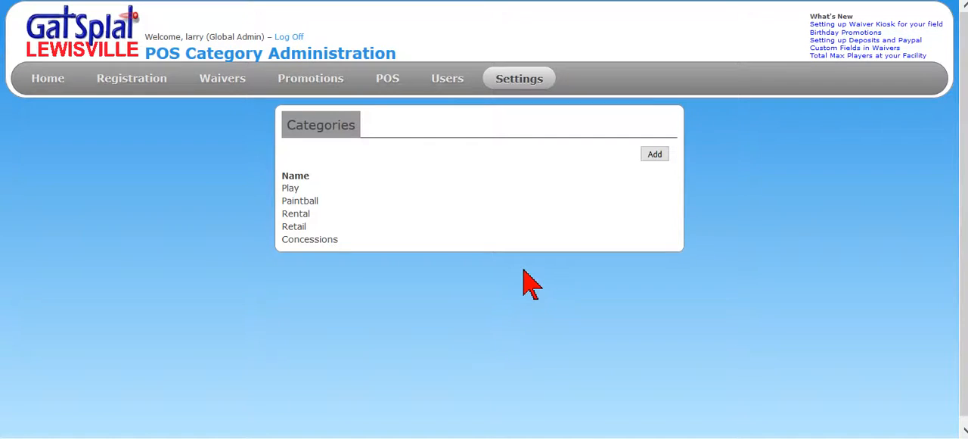
# Open the details of the Play item with product ID 100 in the POS item settings
pyautogui.moveTo(515, 82)
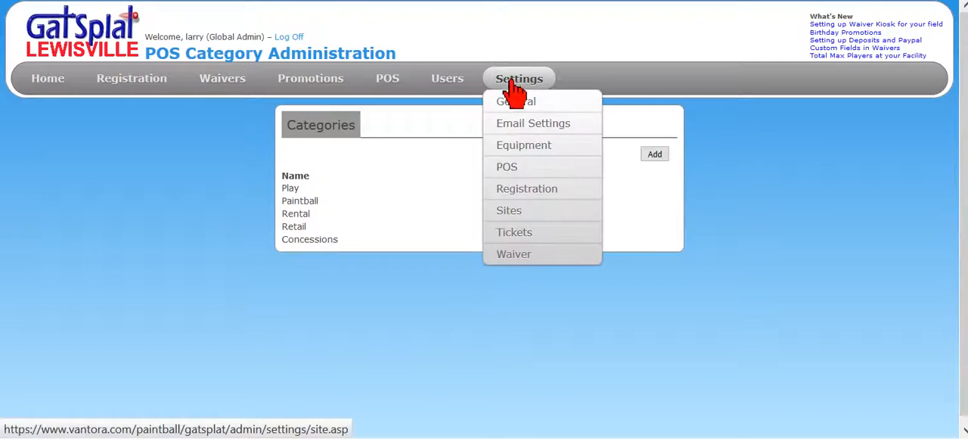
pyautogui.moveTo(521, 167)
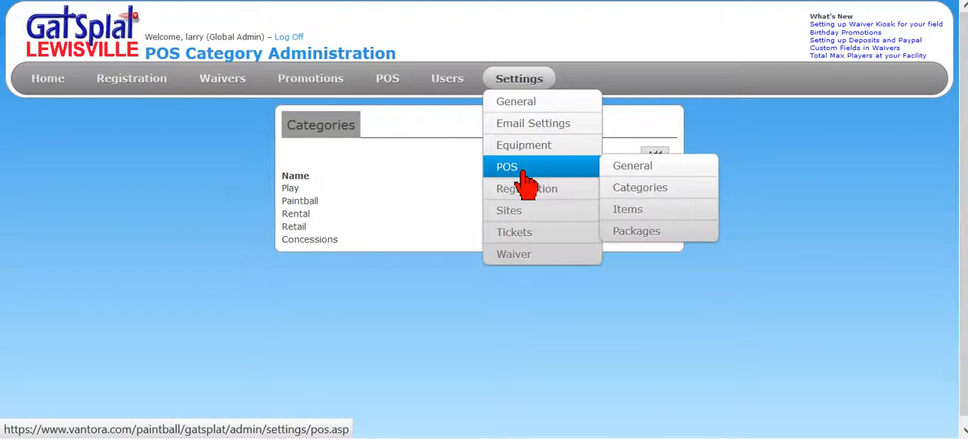
pyautogui.click(637, 212)
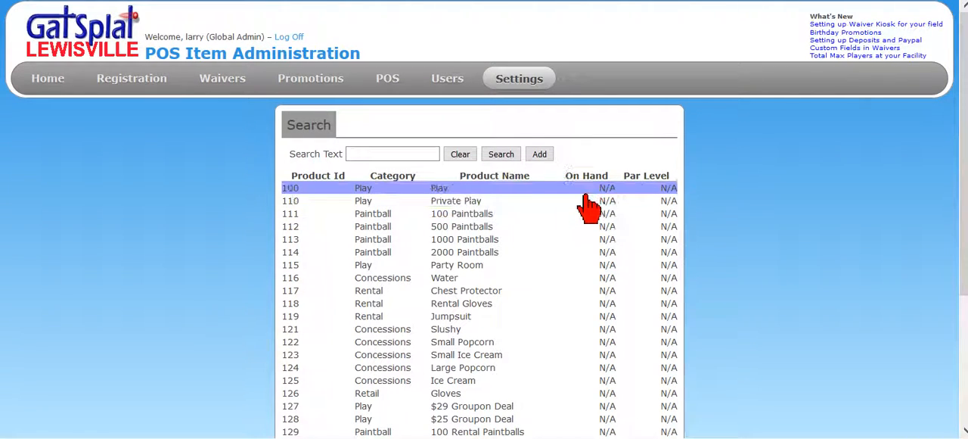
pyautogui.click(428, 189)
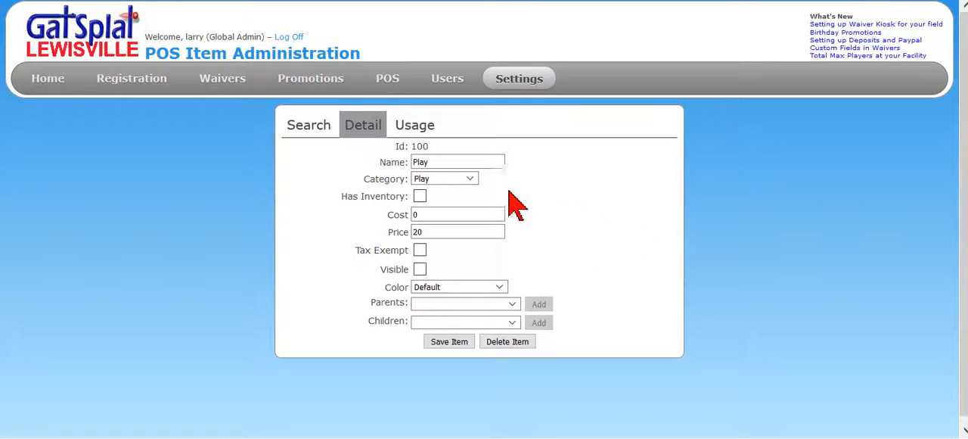
# Switch the Play item's Has Inventory option on and back off, and make the item visible
pyautogui.click(420, 196)
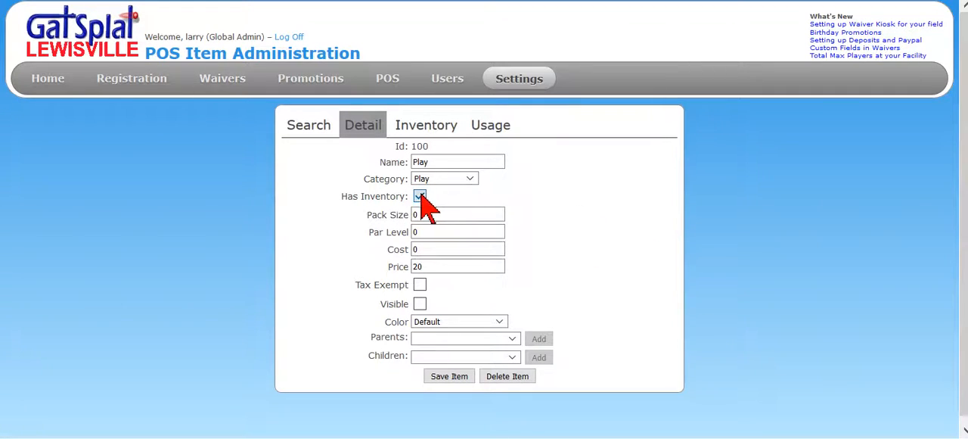
pyautogui.click(420, 197)
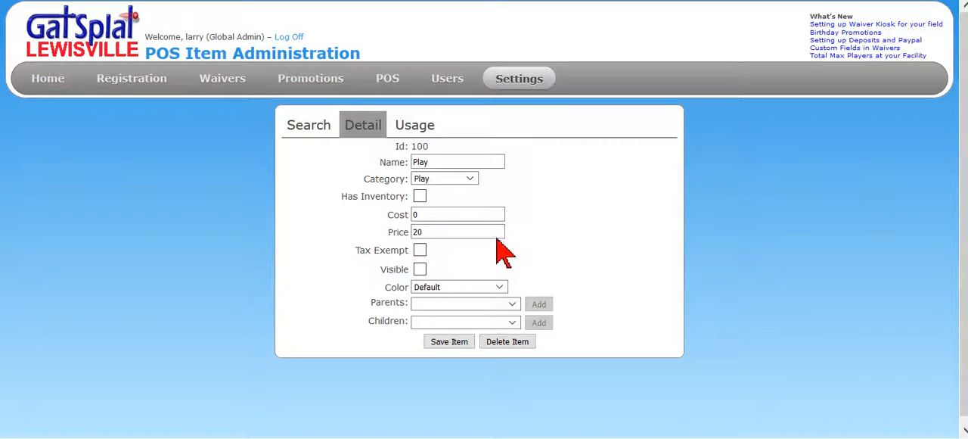
pyautogui.click(419, 270)
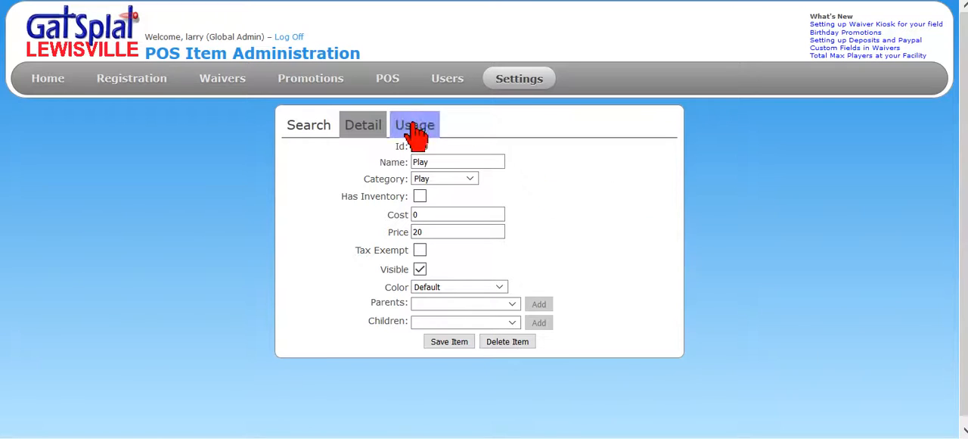
# Switch the Play item's Visible option off and back on, and keep its color at Default
pyautogui.click(420, 269)
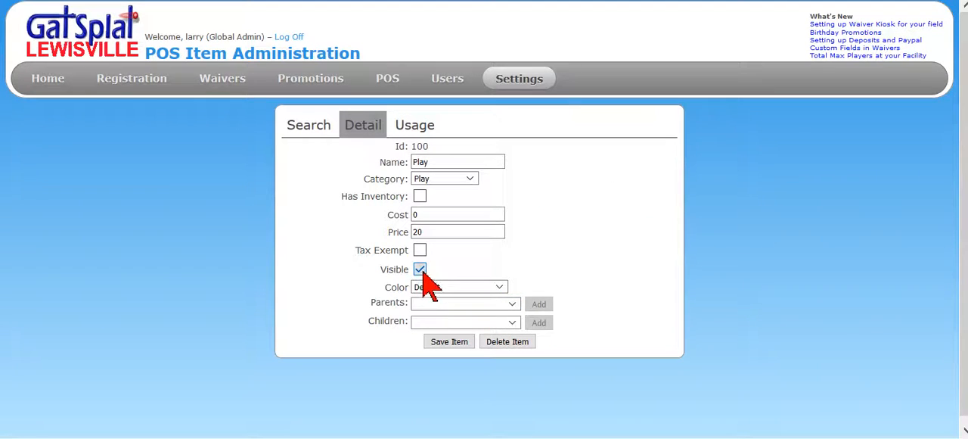
pyautogui.click(419, 269)
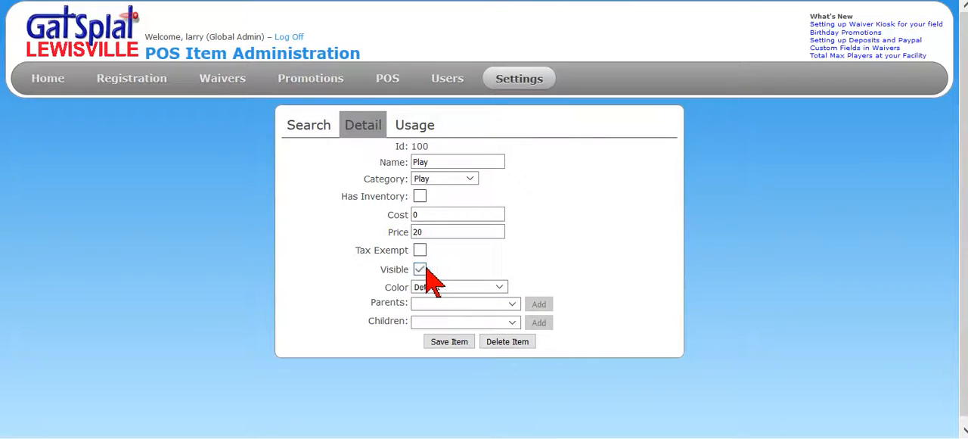
pyautogui.click(500, 289)
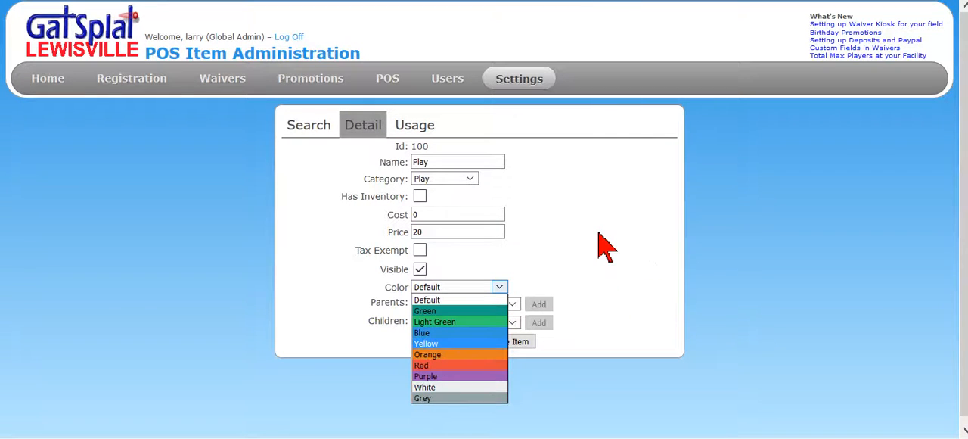
pyautogui.click(424, 300)
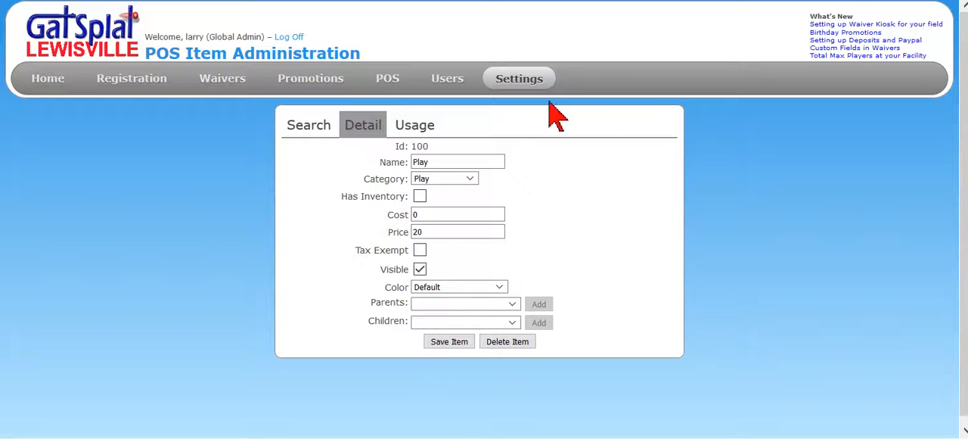
# Return to the POS item list, search it for "cook" and open the details of the Cookies item
pyautogui.click(307, 127)
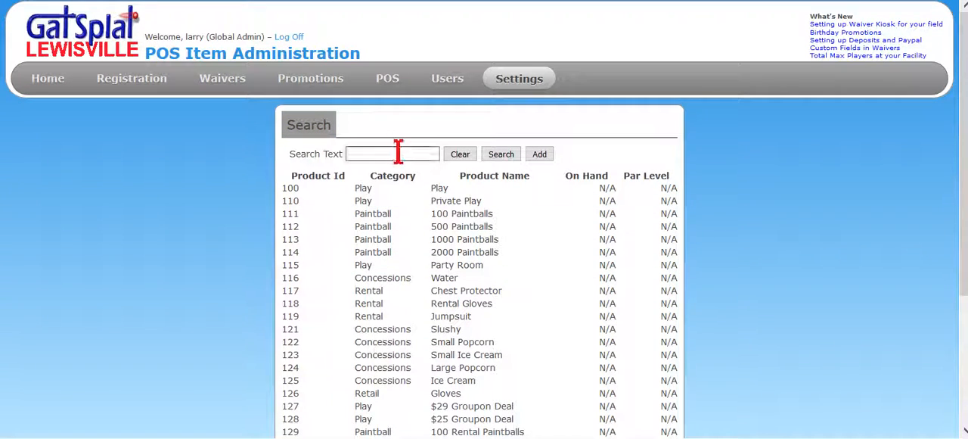
pyautogui.scroll(-3, 489, 250)
pyautogui.scroll(1, 495, 238)
pyautogui.scroll(2, 494, 233)
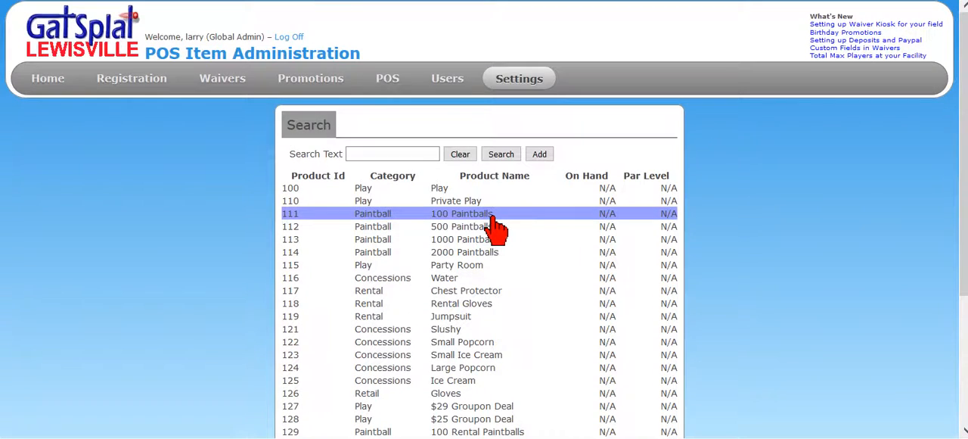
pyautogui.click(404, 152)
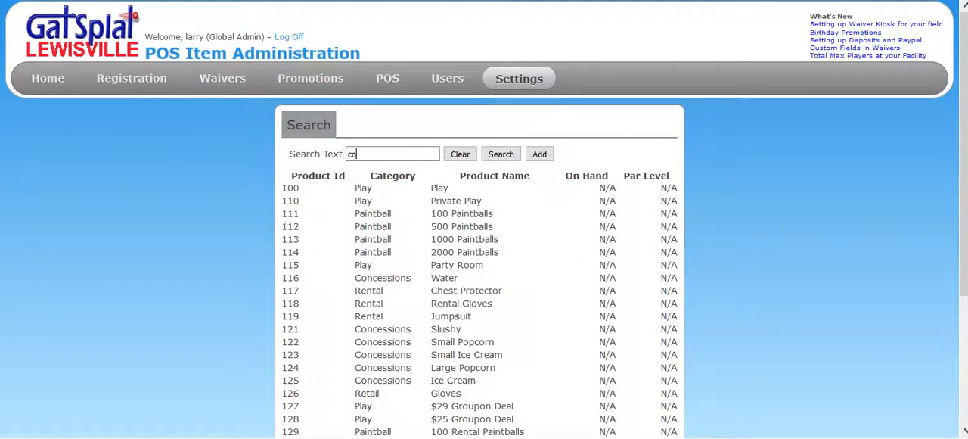
pyautogui.press('Return')
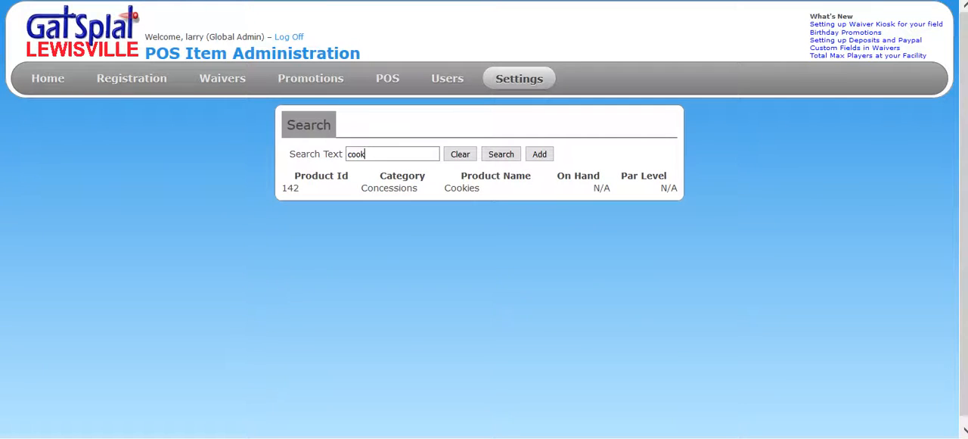
pyautogui.click(477, 198)
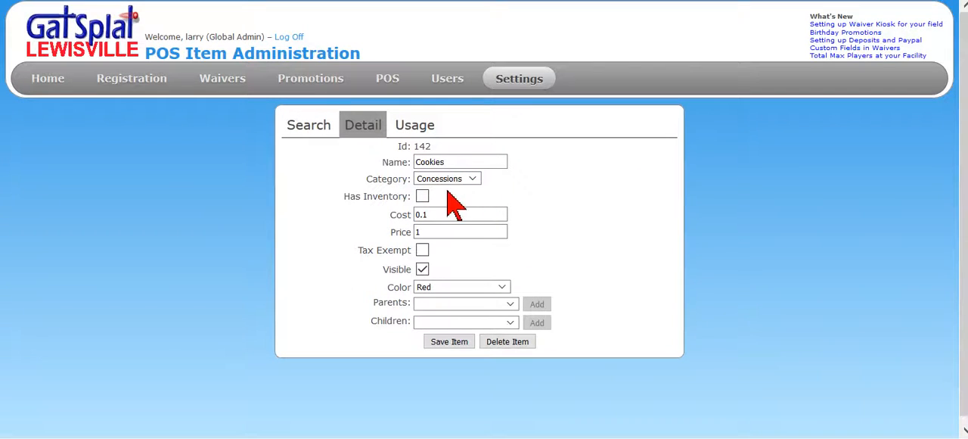
# Switch the Cookies item's Tax Exempt option on and back off, and return to the item list with the search cleared
pyautogui.click(422, 250)
pyautogui.click(422, 250)
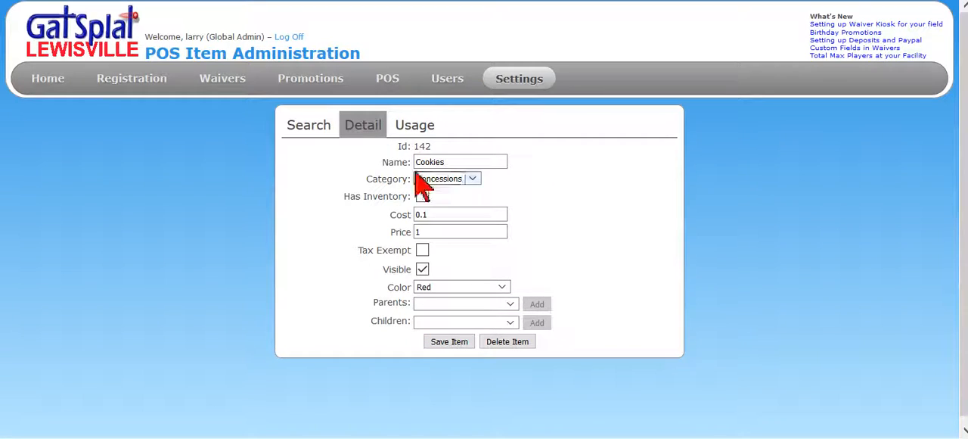
pyautogui.click(311, 140)
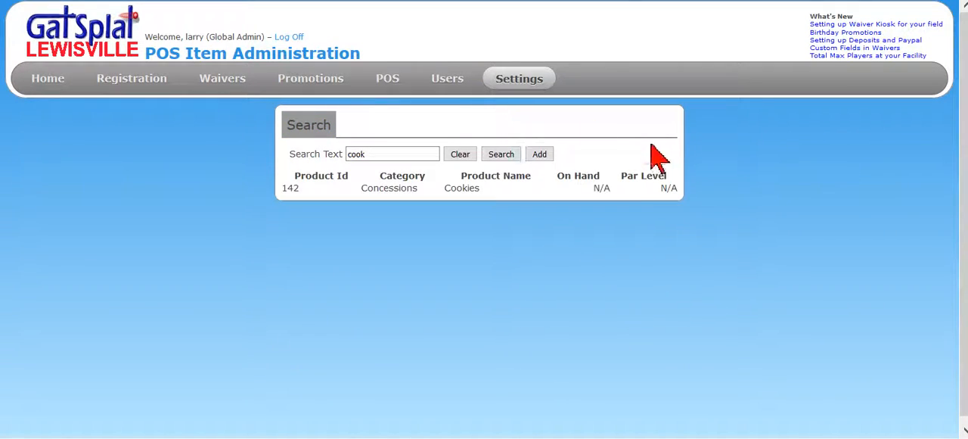
pyautogui.click(460, 155)
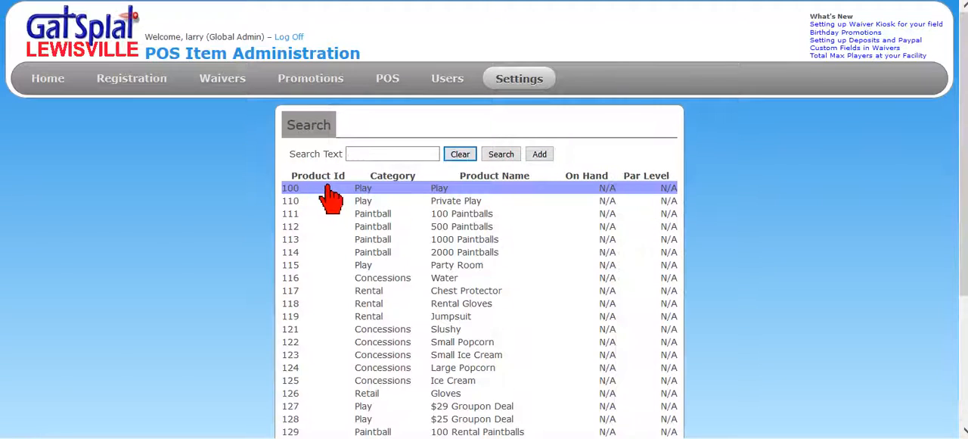
pyautogui.click(539, 154)
pyautogui.moveTo(480, 149); pyautogui.dragTo(415, 147)
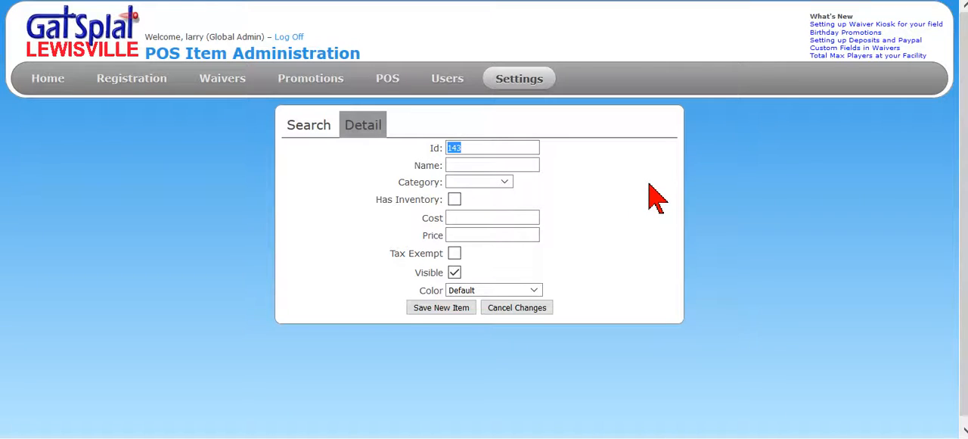
pyautogui.click(477, 166)
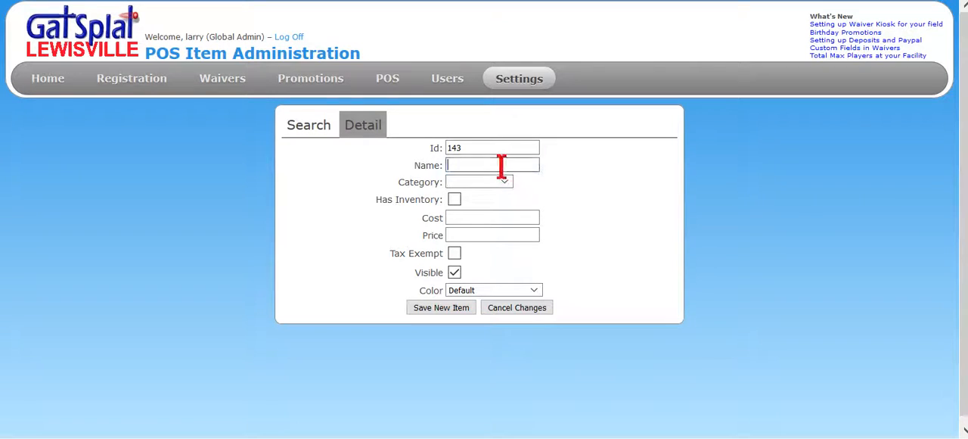
pyautogui.write('asdfasdf')
pyautogui.click(503, 182)
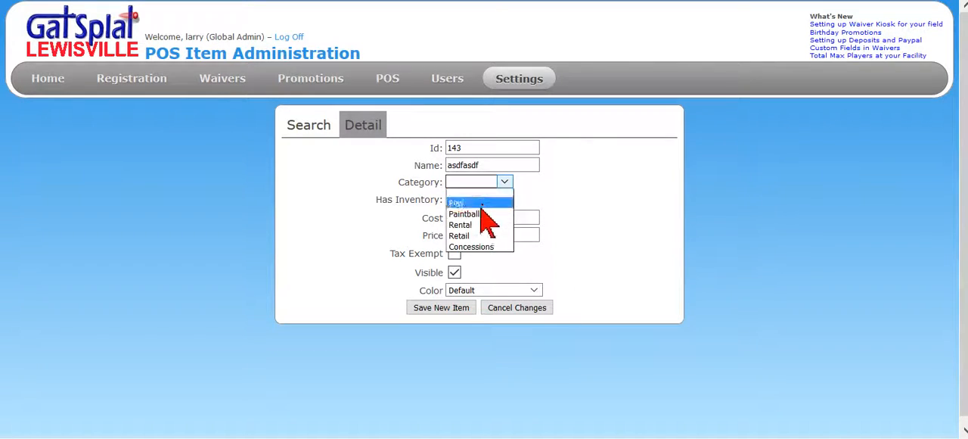
pyautogui.click(631, 189)
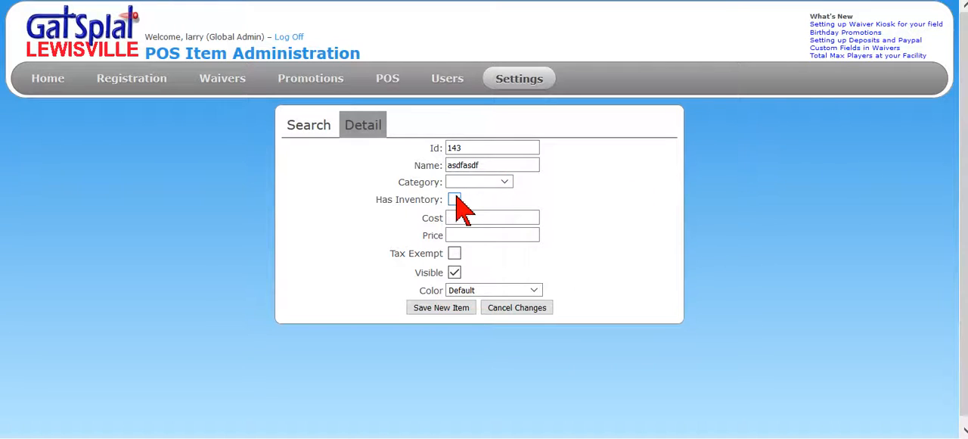
pyautogui.click(498, 217)
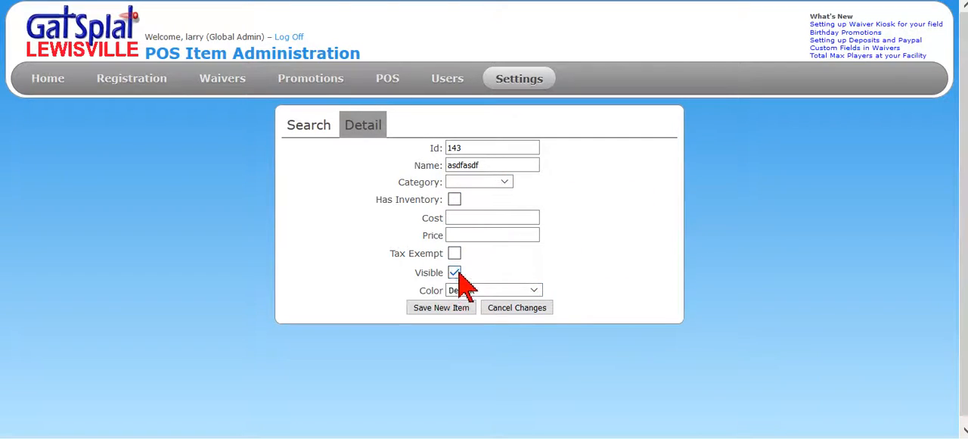
pyautogui.click(533, 309)
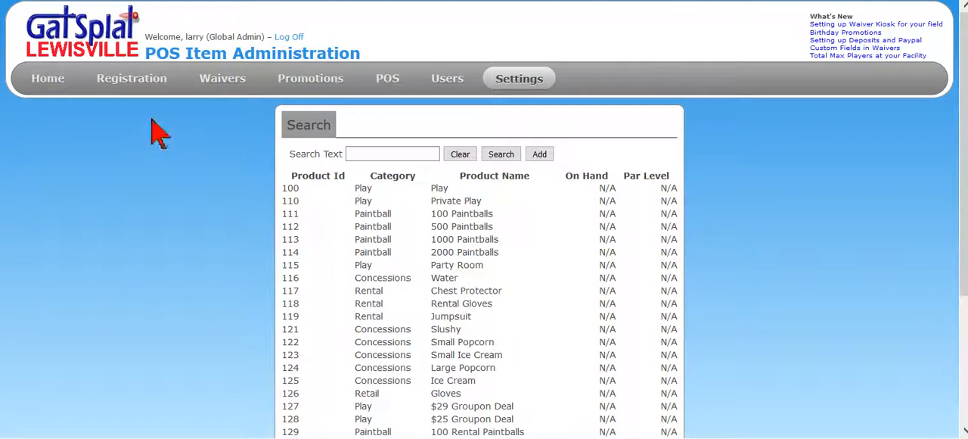
# Start a new POS invoice and add the 100 Paintballs, 500 Paintballs and 2000 Paintballs items from the Paintball category
pyautogui.scroll(-1, 837, 227)
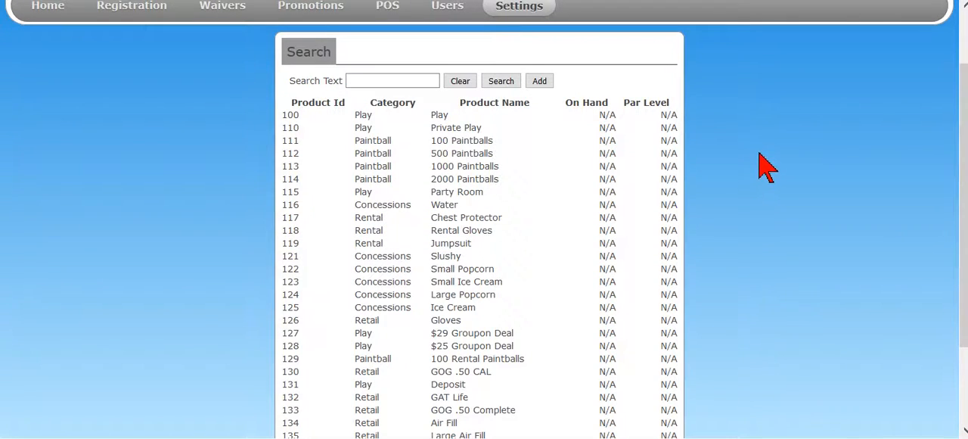
pyautogui.scroll(1, 767, 167)
pyautogui.moveTo(550, 85)
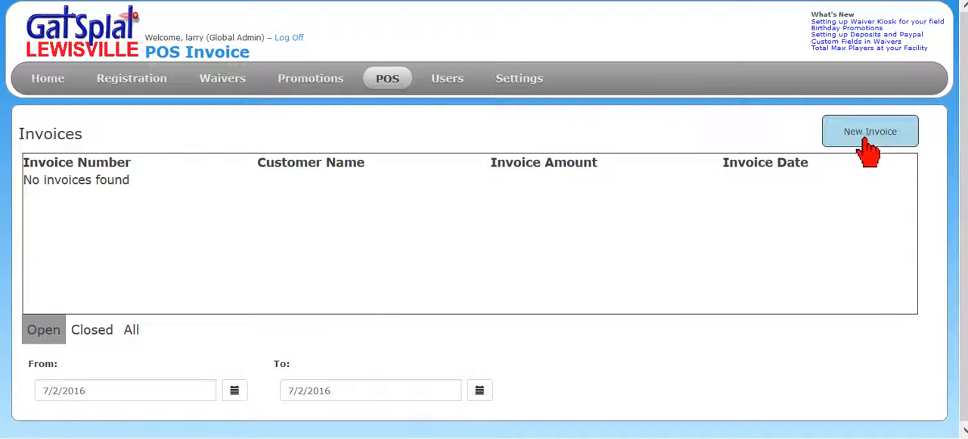
pyautogui.click(864, 141)
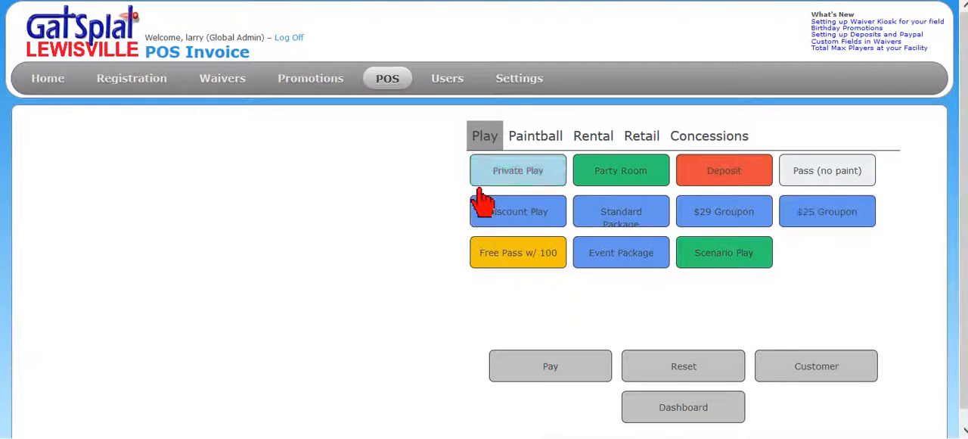
pyautogui.click(535, 141)
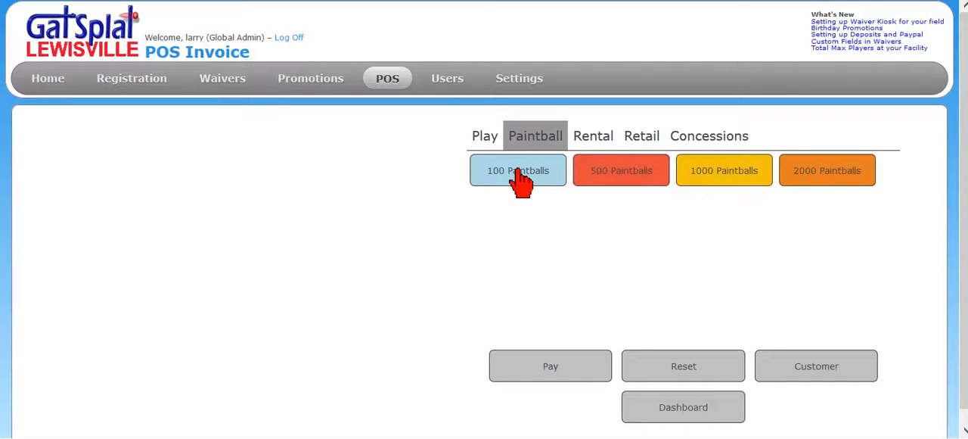
pyautogui.click(521, 172)
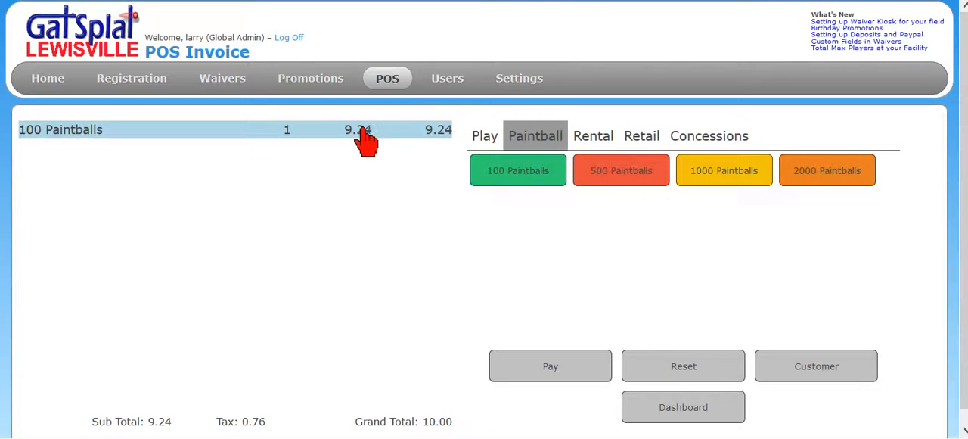
pyautogui.click(617, 176)
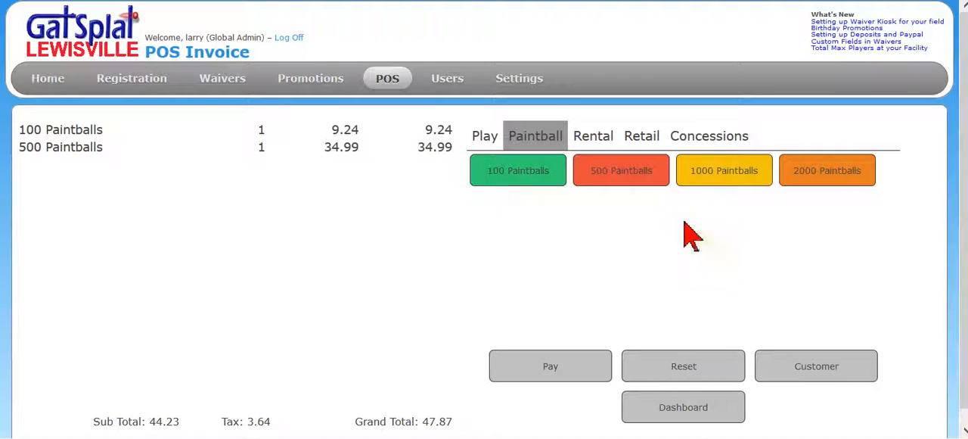
pyautogui.click(798, 171)
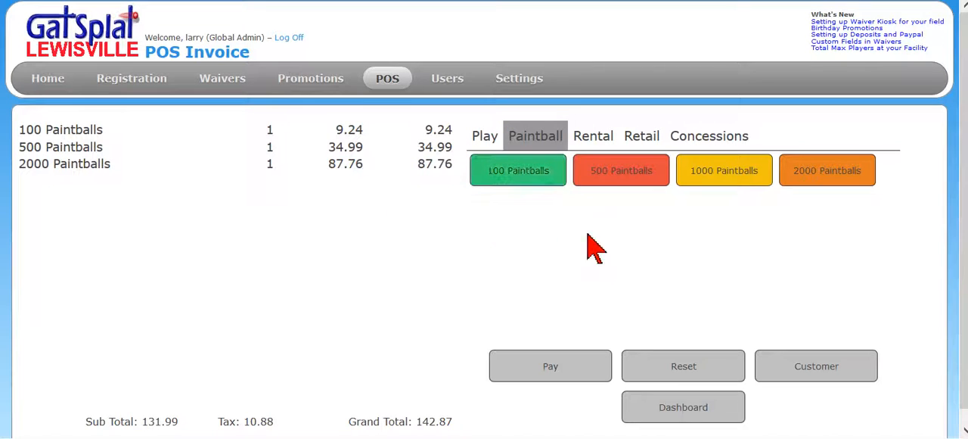
# View the Discount Play package's details in the POS package settings and return to the package list
pyautogui.moveTo(520, 82)
pyautogui.moveTo(532, 167)
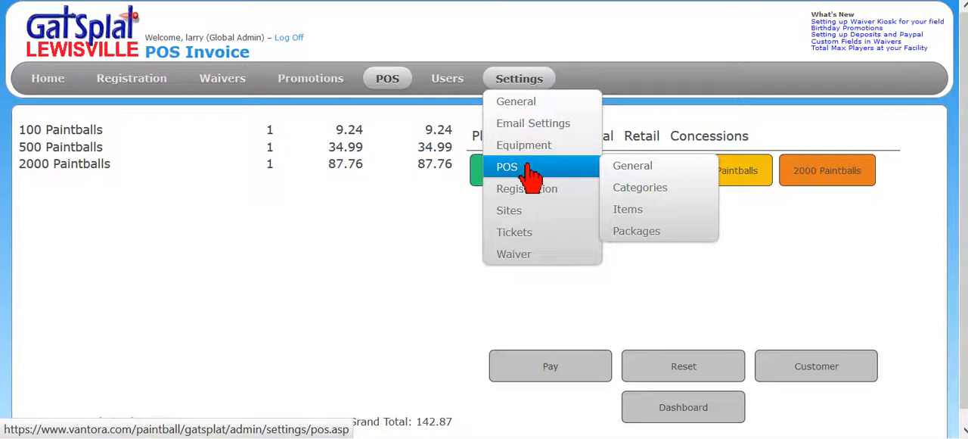
pyautogui.click(639, 236)
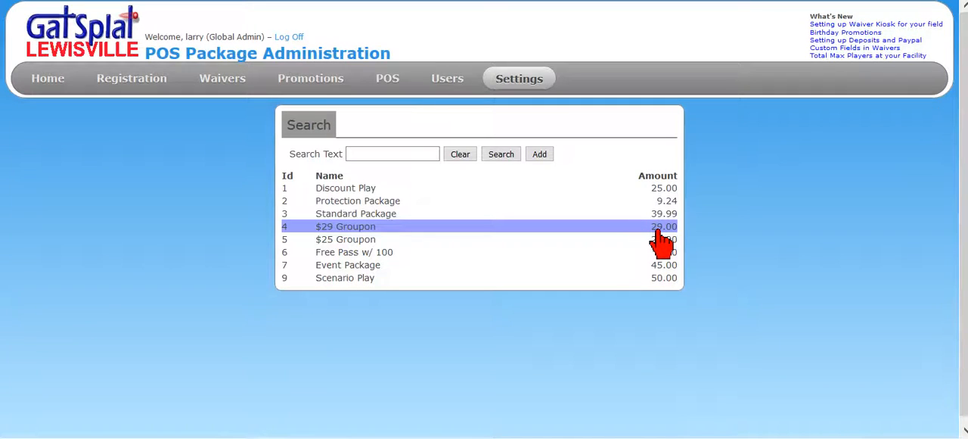
pyautogui.click(359, 198)
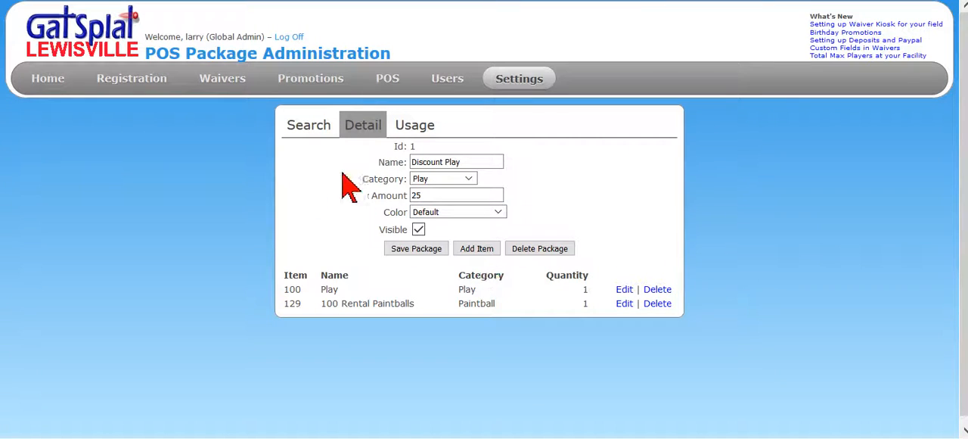
pyautogui.click(314, 133)
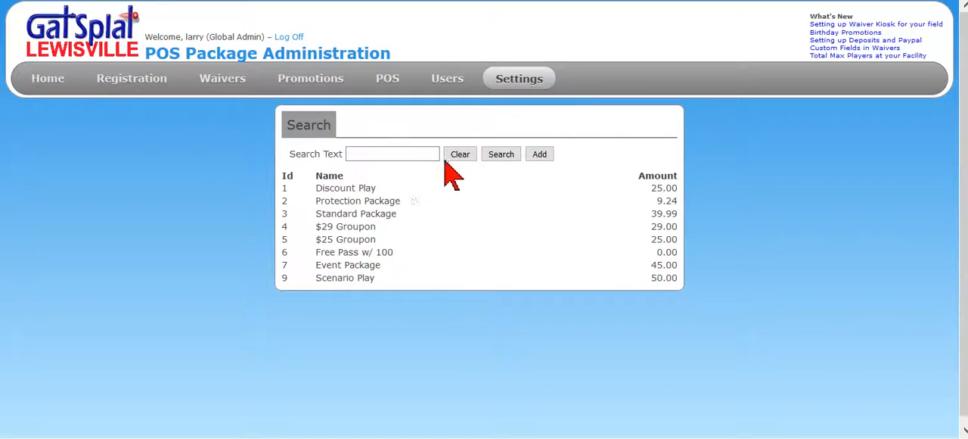
# Start a new POS package named "Scenario Package" in the Play category
pyautogui.click(538, 157)
pyautogui.click(482, 162)
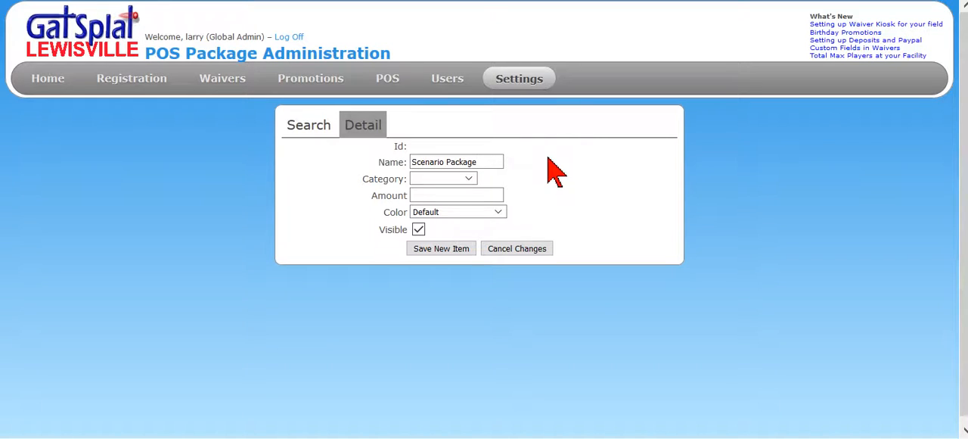
pyautogui.click(469, 179)
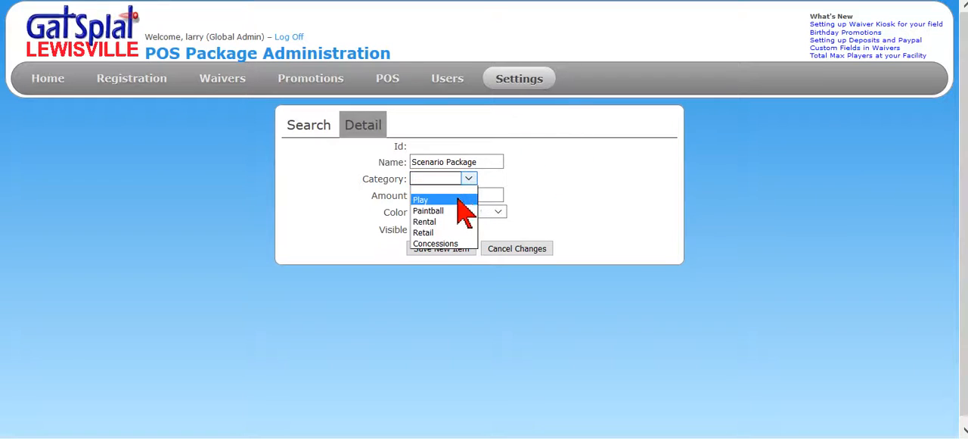
pyautogui.click(457, 200)
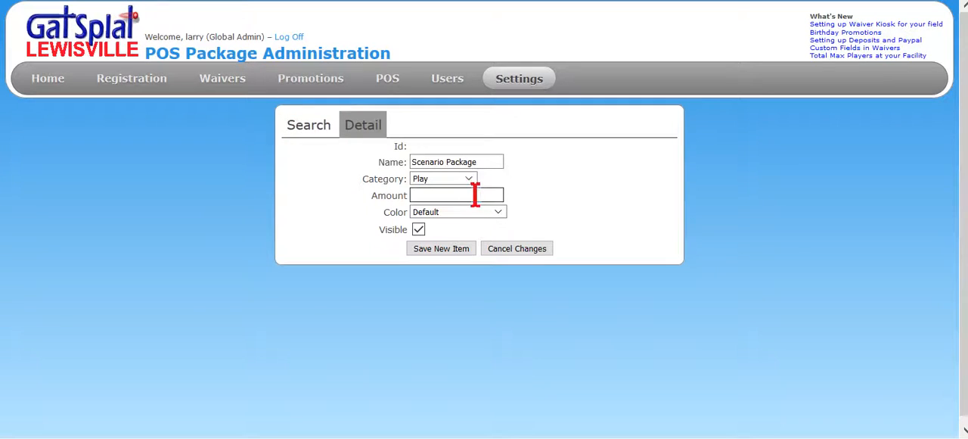
# Set the new Scenario Package's amount to 65 and its color to Grey
pyautogui.click(431, 164)
pyautogui.write('65')
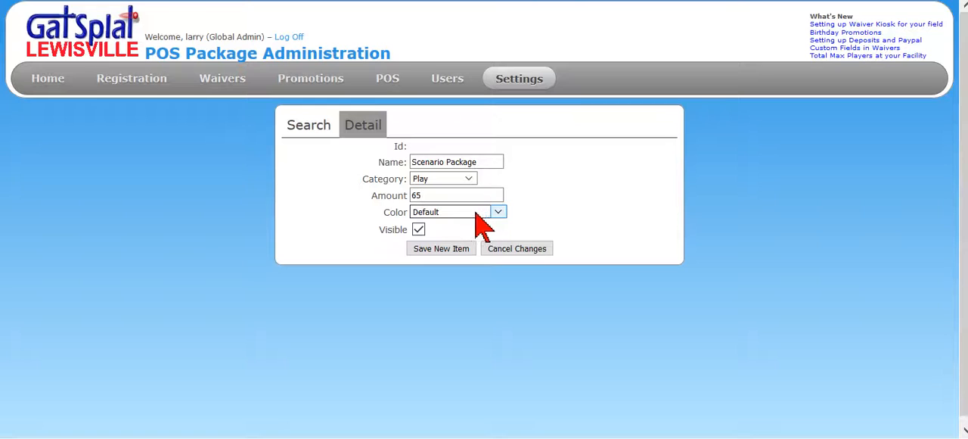
pyautogui.click(499, 212)
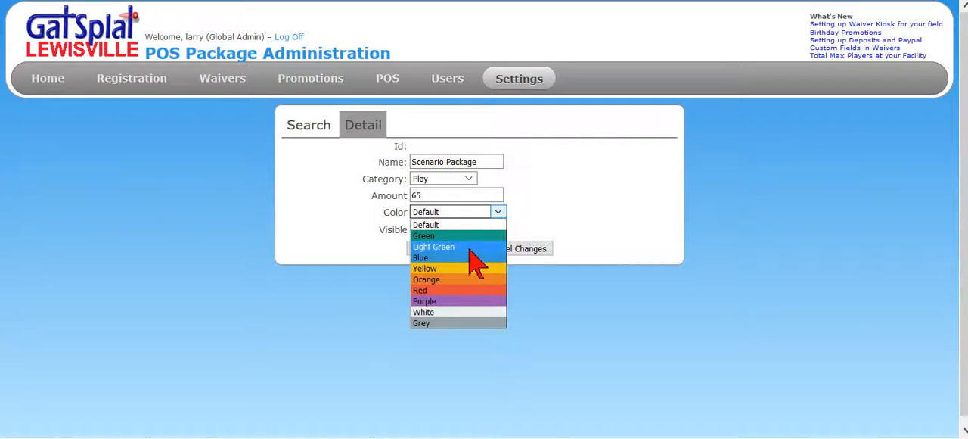
pyautogui.click(463, 323)
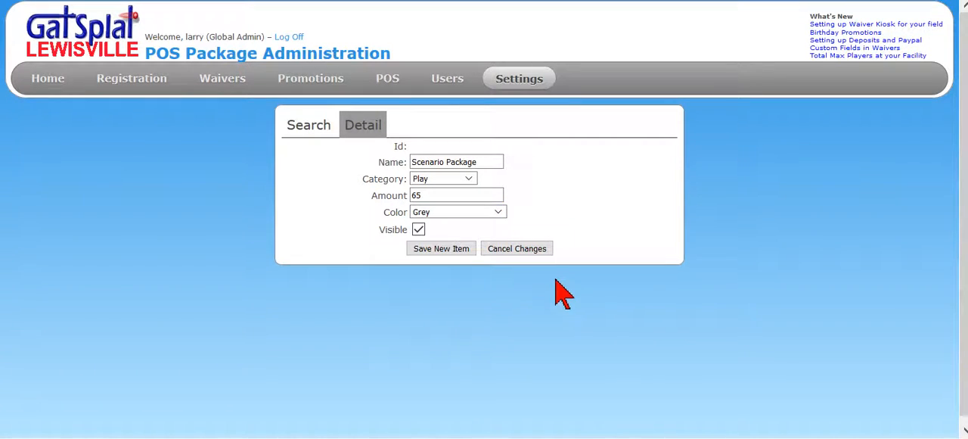
# Save the new Scenario Package and add the item 100 - Play from the Play category with a quantity of 1
pyautogui.click(451, 252)
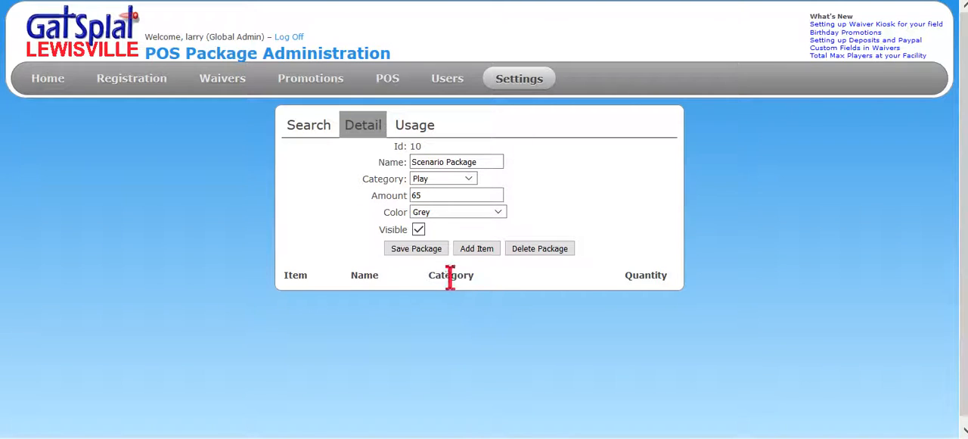
pyautogui.click(479, 250)
pyautogui.click(495, 148)
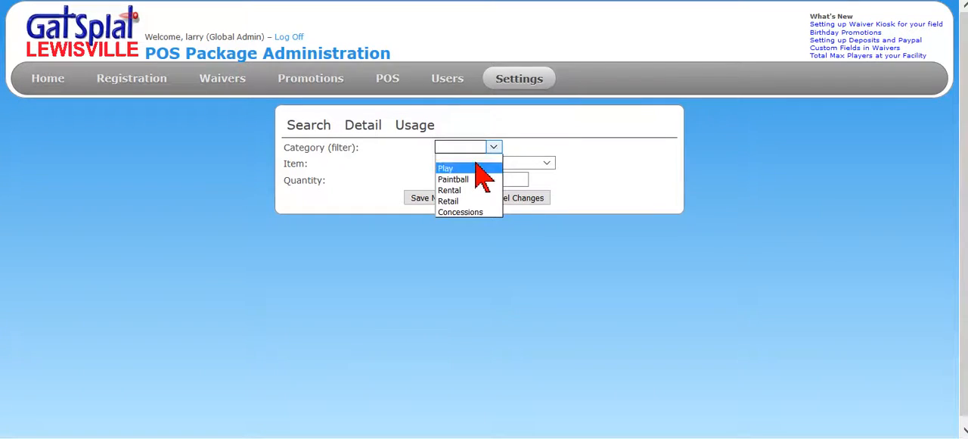
pyautogui.click(480, 162)
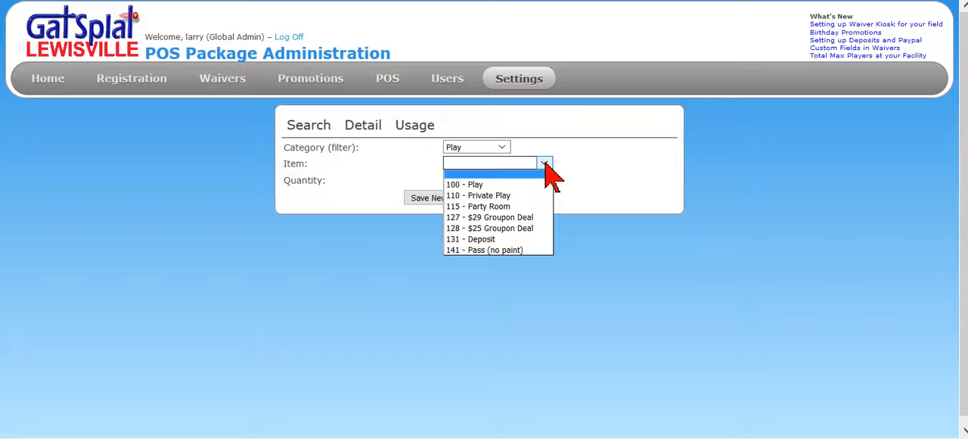
pyautogui.click(512, 183)
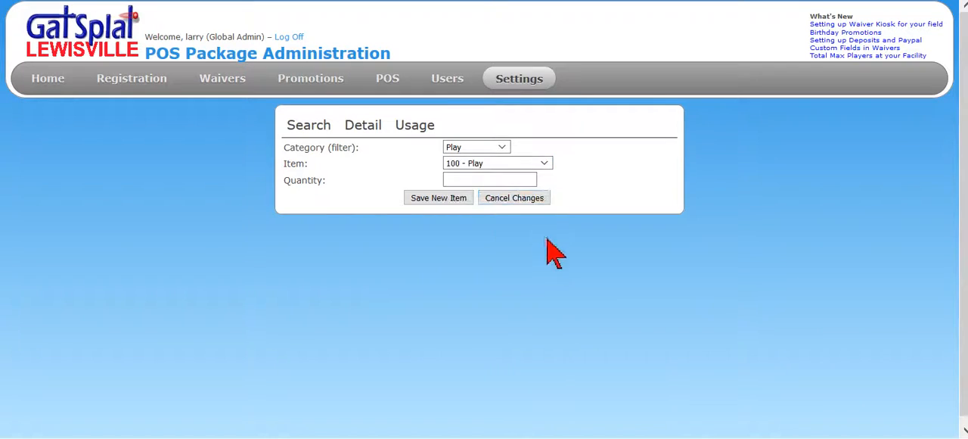
pyautogui.click(489, 179)
pyautogui.write('1')
pyautogui.click(446, 200)
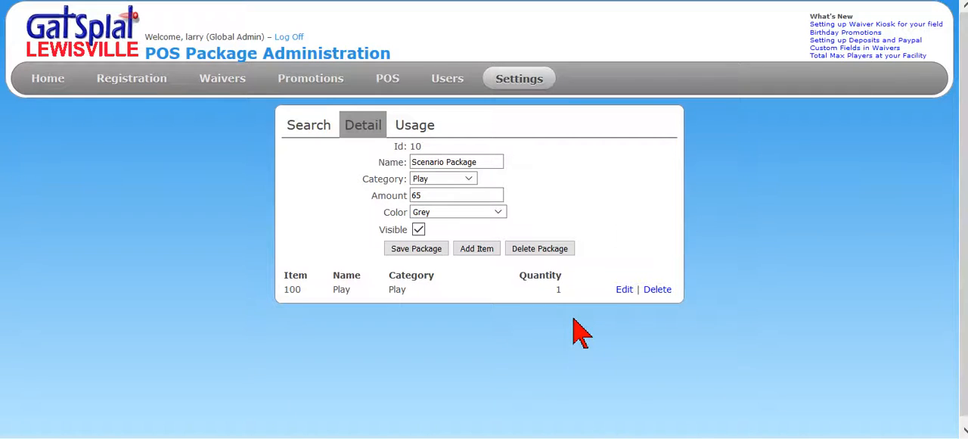
# Add the Paintball item 129 - 100 Rental Paintballs to the Scenario Package with a quantity of 5
pyautogui.click(481, 250)
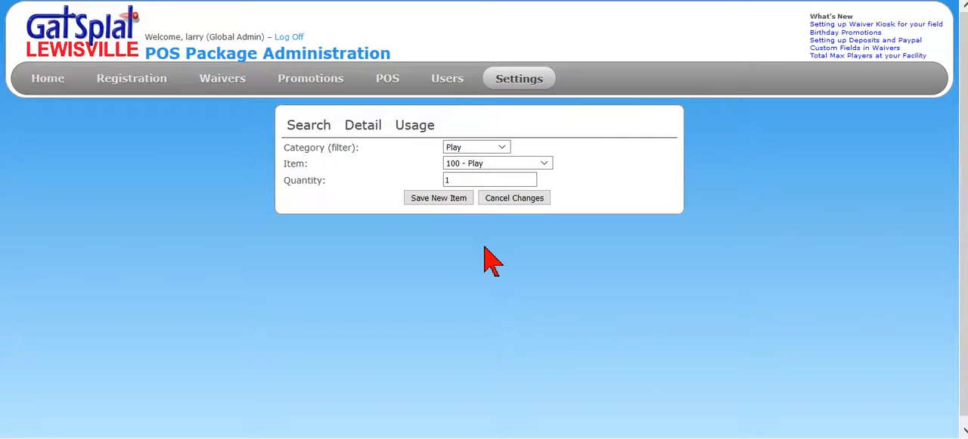
pyautogui.click(502, 147)
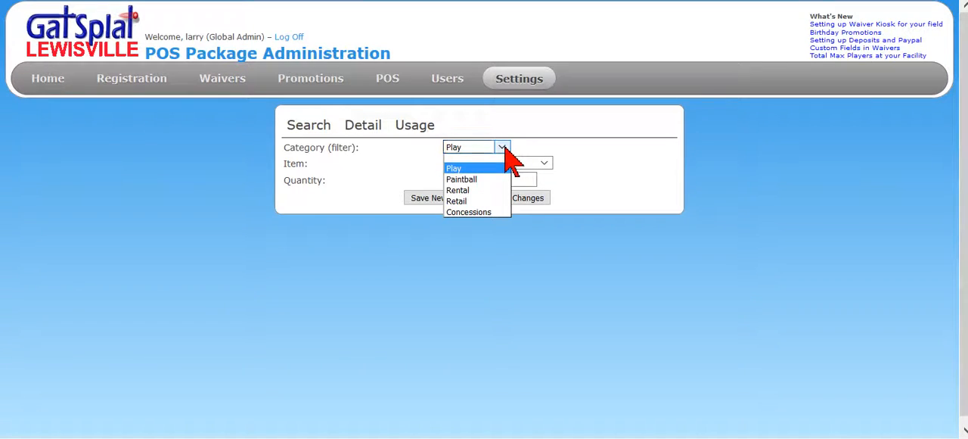
pyautogui.click(478, 194)
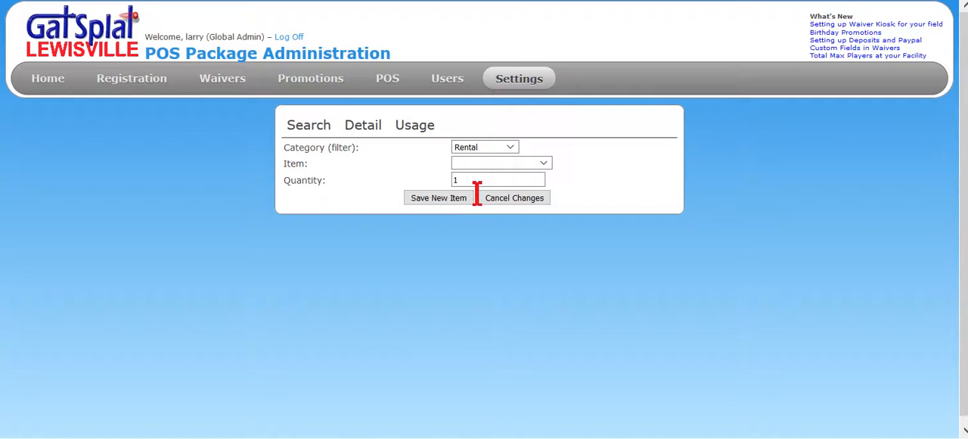
pyautogui.click(544, 163)
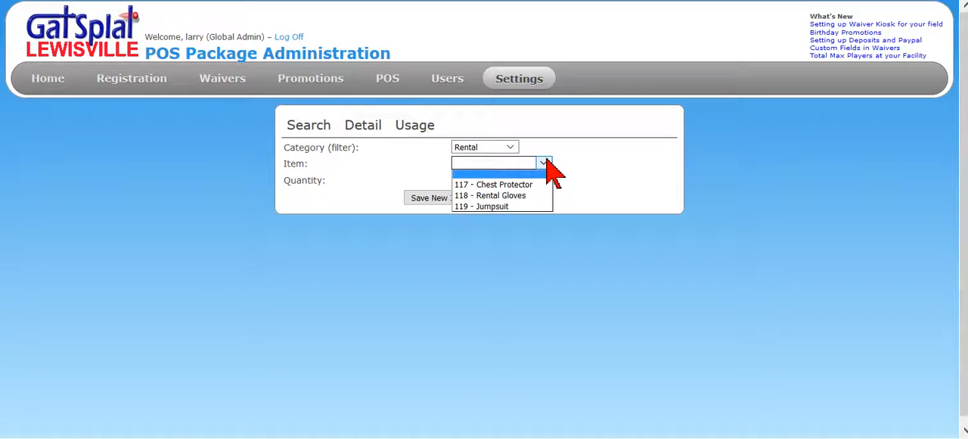
pyautogui.click(510, 148)
pyautogui.click(478, 178)
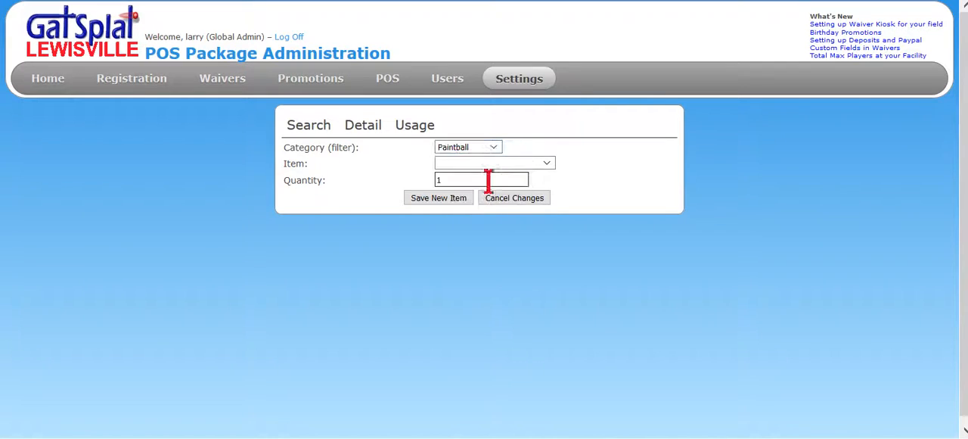
pyautogui.click(546, 164)
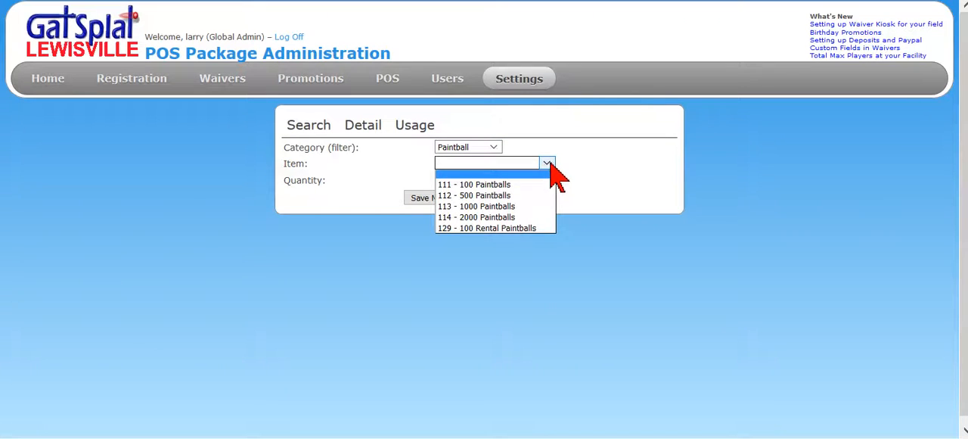
pyautogui.click(499, 229)
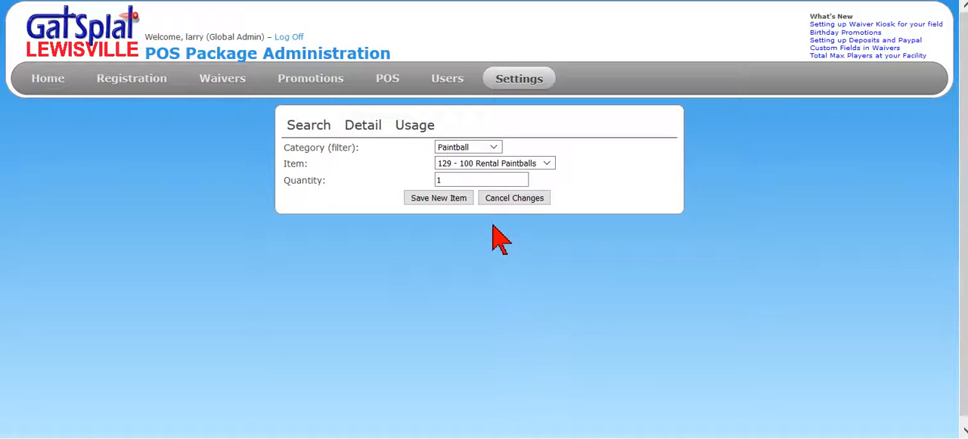
pyautogui.click(470, 180)
pyautogui.moveTo(474, 181); pyautogui.dragTo(428, 187)
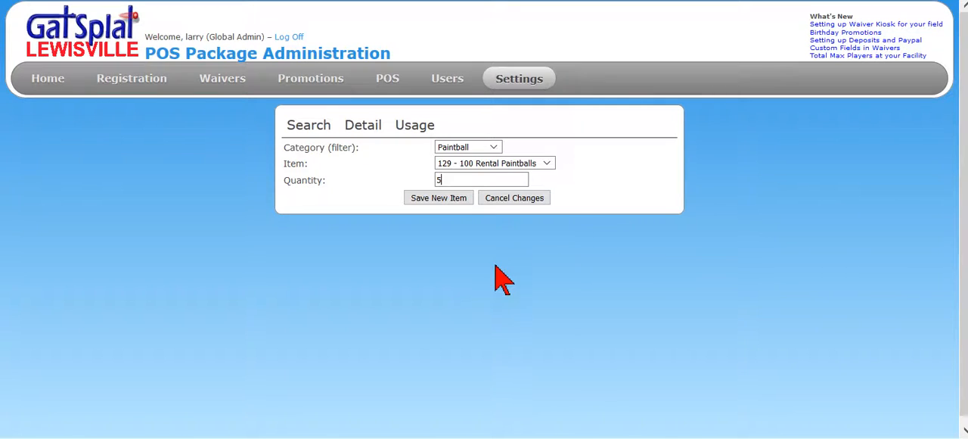
pyautogui.click(439, 198)
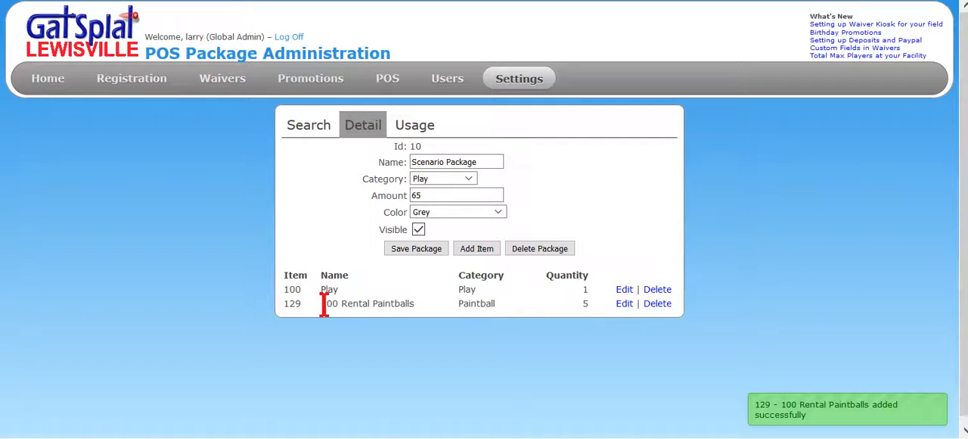
# Add the Concessions item 124 - Large Popcorn with a quantity of 1 to the Scenario Package and save the package
pyautogui.click(472, 248)
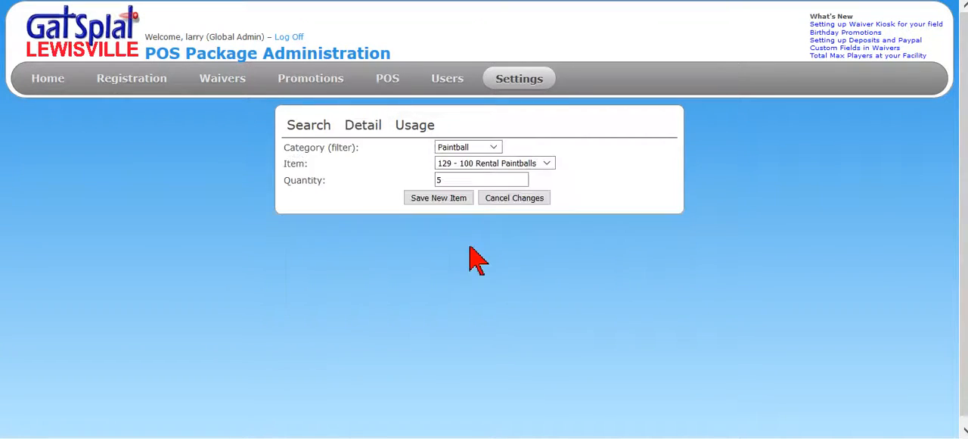
pyautogui.click(493, 146)
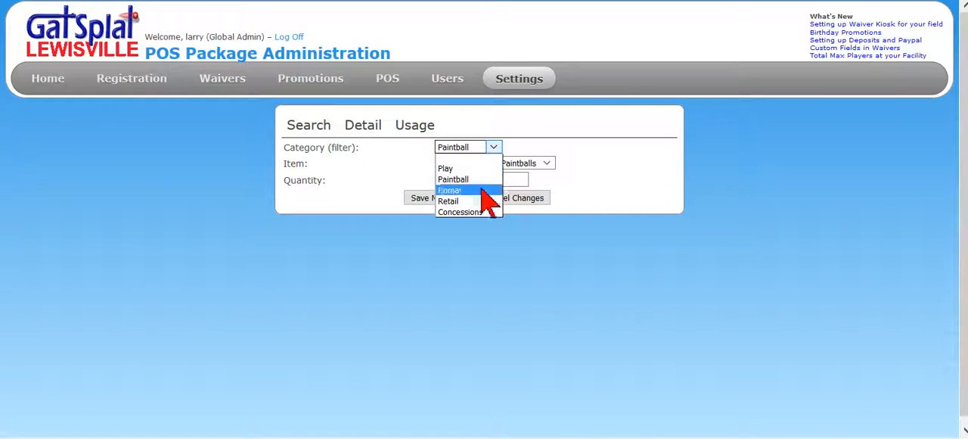
pyautogui.click(475, 214)
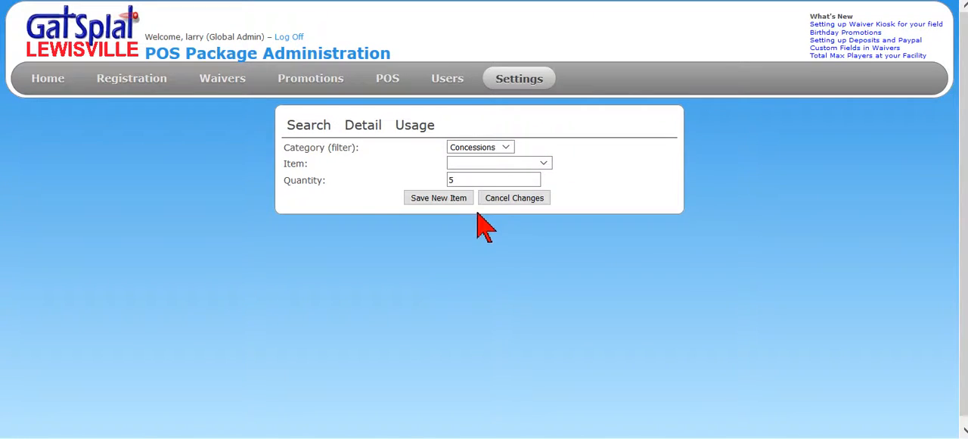
pyautogui.click(542, 164)
pyautogui.click(498, 228)
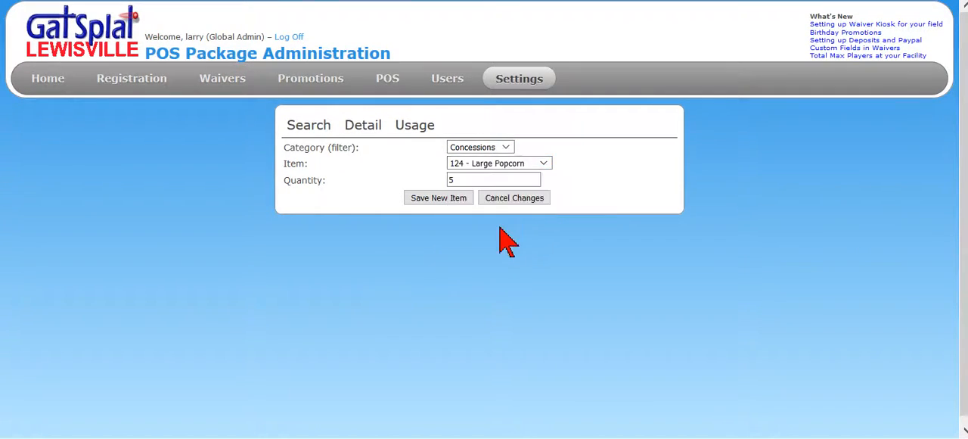
pyautogui.moveTo(467, 179); pyautogui.dragTo(388, 178)
pyautogui.write('1')
pyautogui.click(443, 200)
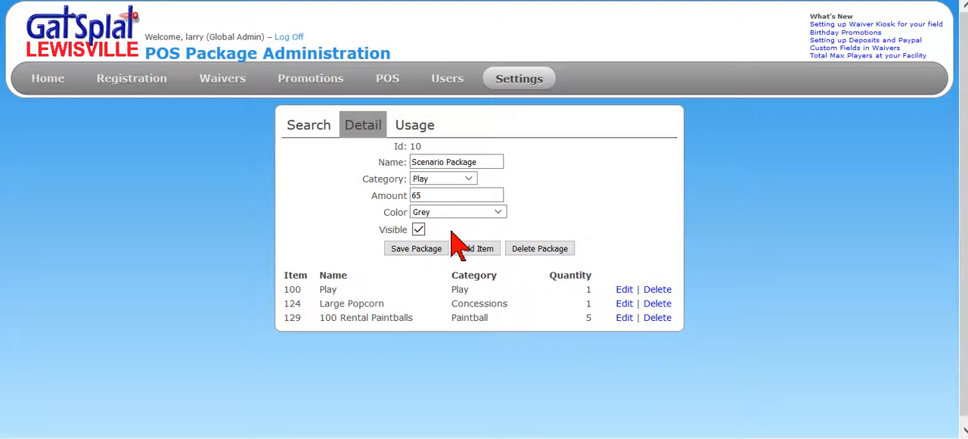
pyautogui.click(424, 248)
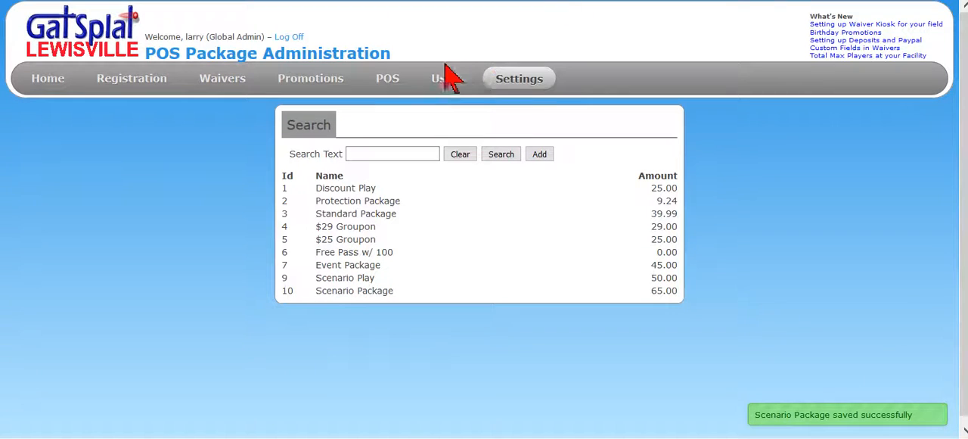
# Start a new POS invoice and add the Scenario Package from the Play category
pyautogui.click(386, 83)
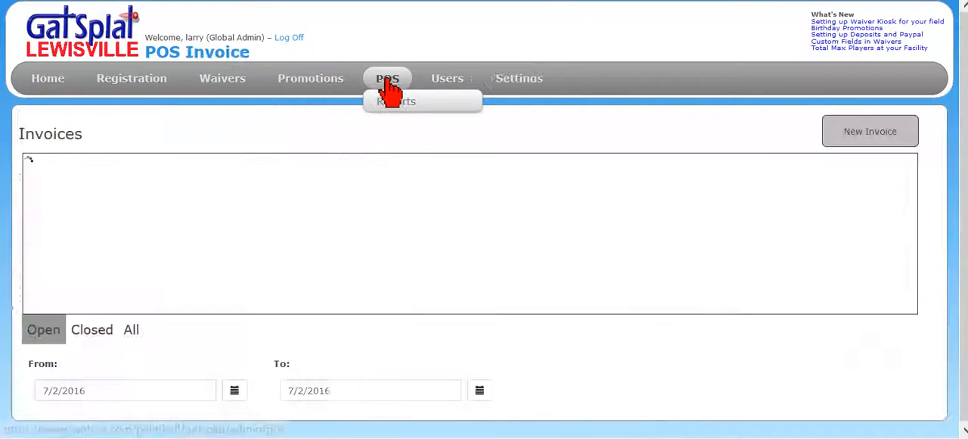
pyautogui.click(866, 141)
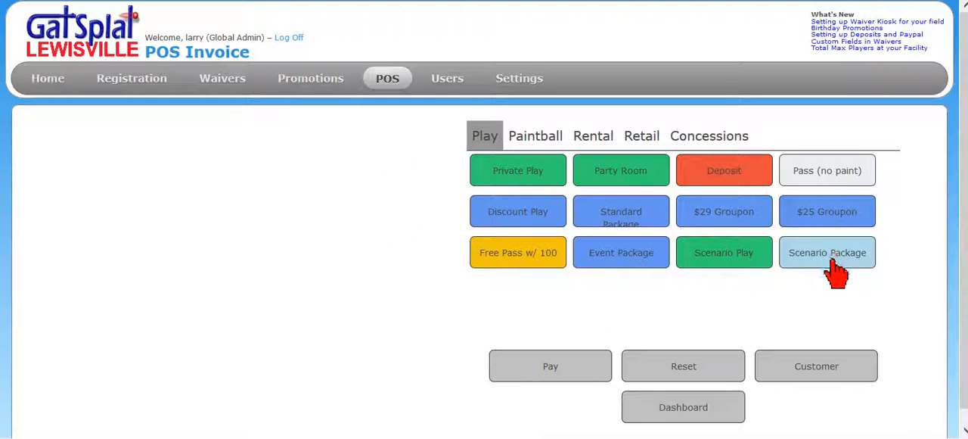
pyautogui.click(831, 264)
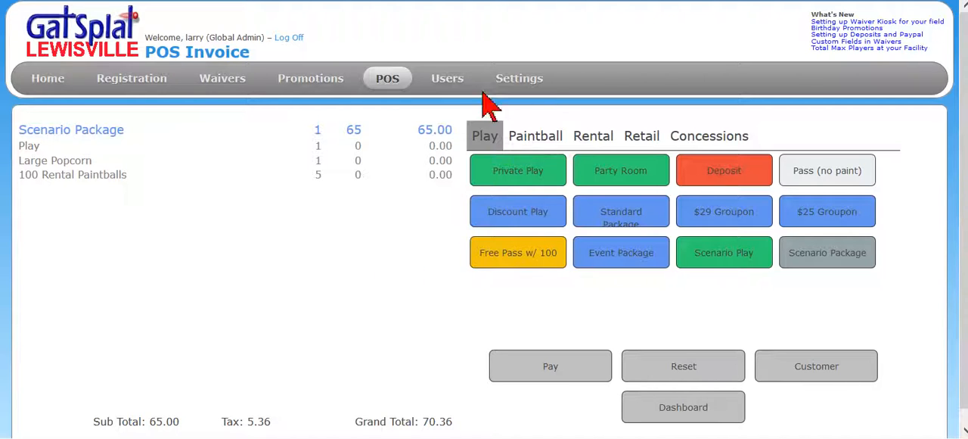
# Examine the POS daily report's goods sold for Play, Discount Play, Standard Package, 100 Paintballs, 100 Rental Paintballs and Protection Package
pyautogui.moveTo(381, 80)
pyautogui.click(385, 106)
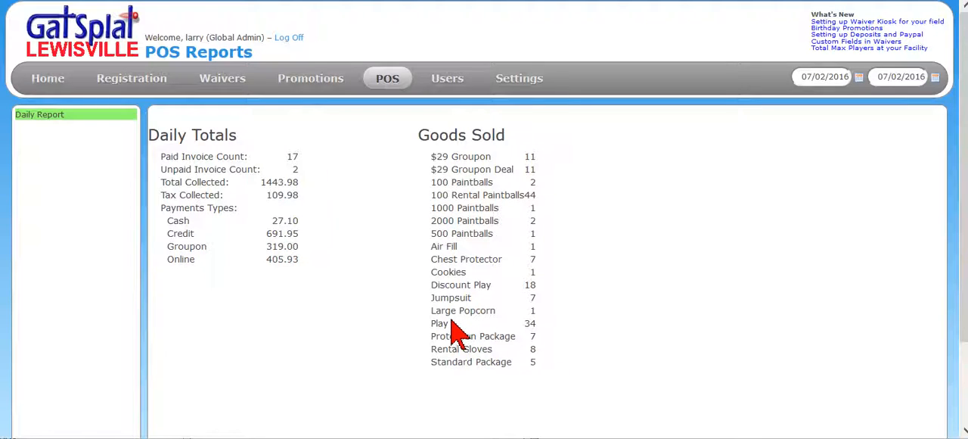
pyautogui.doubleClick(527, 323)
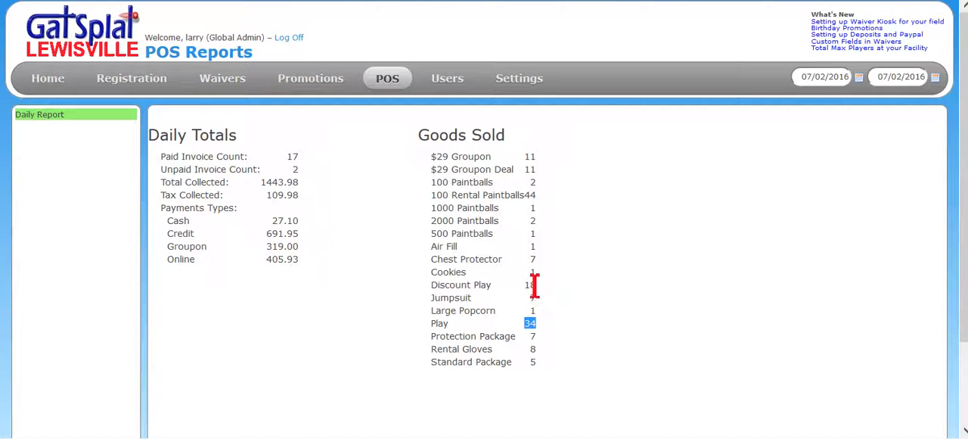
pyautogui.doubleClick(527, 285)
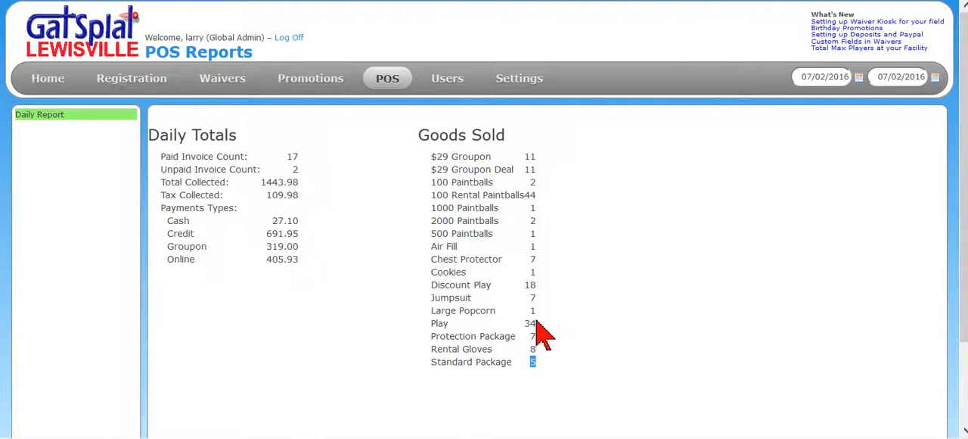
pyautogui.moveTo(535, 325); pyautogui.dragTo(442, 327)
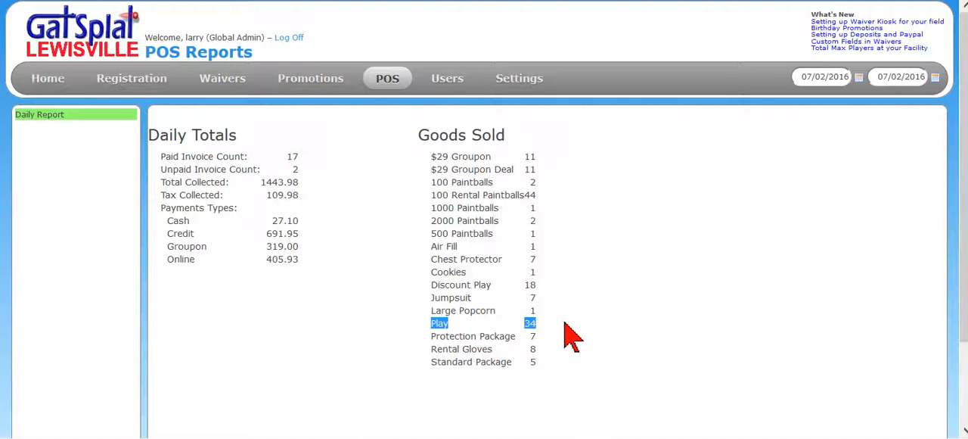
pyautogui.doubleClick(529, 195)
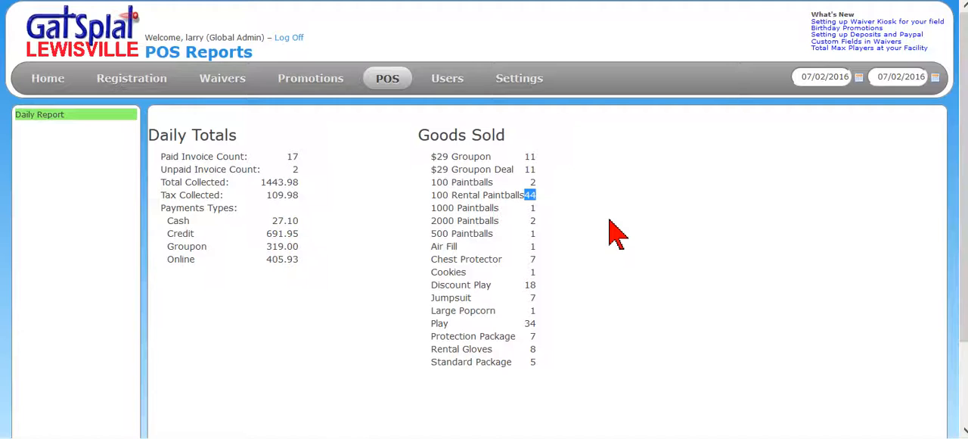
pyautogui.doubleClick(533, 182)
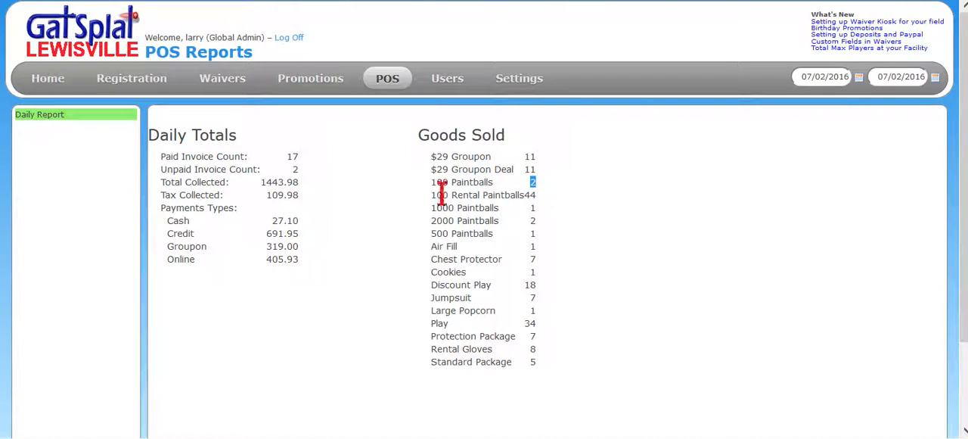
pyautogui.moveTo(436, 194); pyautogui.dragTo(528, 198)
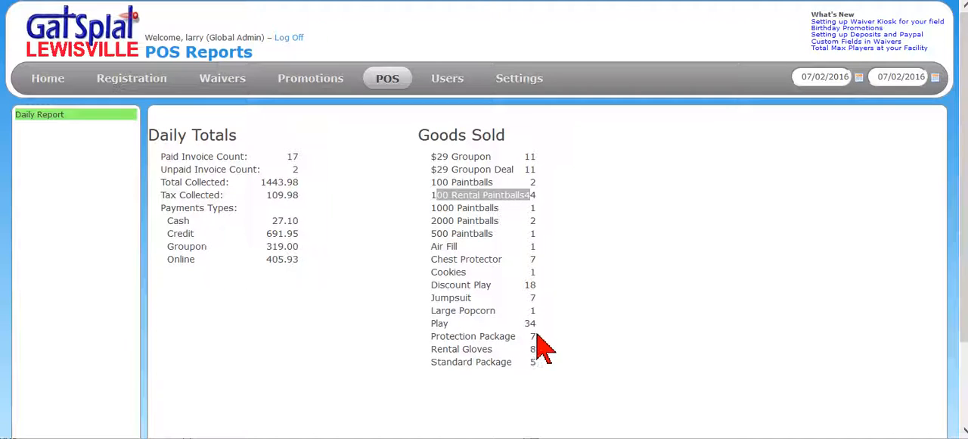
pyautogui.moveTo(537, 336); pyautogui.dragTo(430, 337)
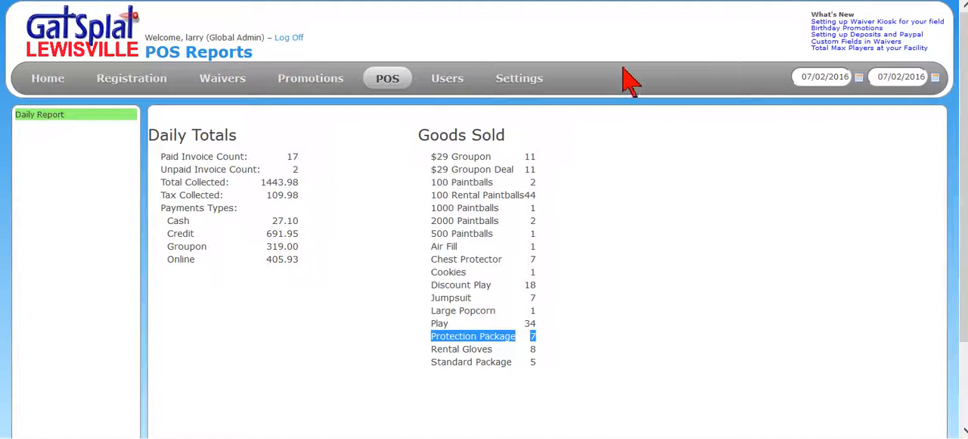
# View the Protection Package's details and included items in the POS package settings
pyautogui.moveTo(522, 85)
pyautogui.moveTo(519, 167)
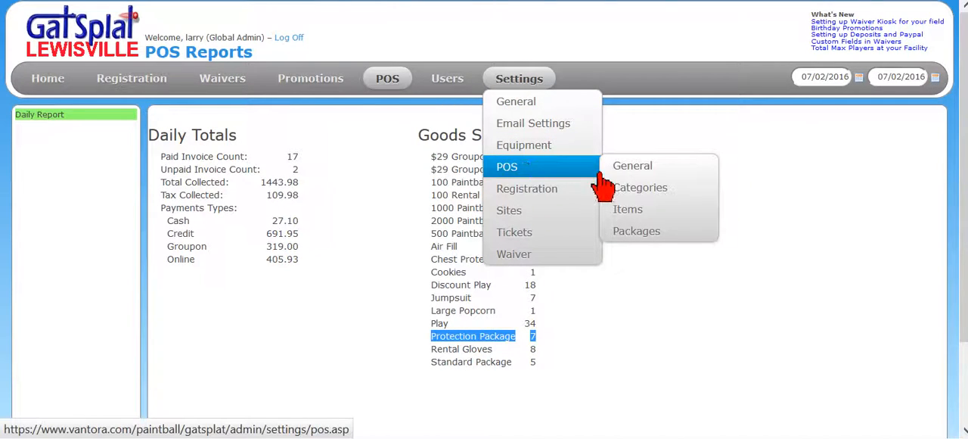
pyautogui.click(642, 234)
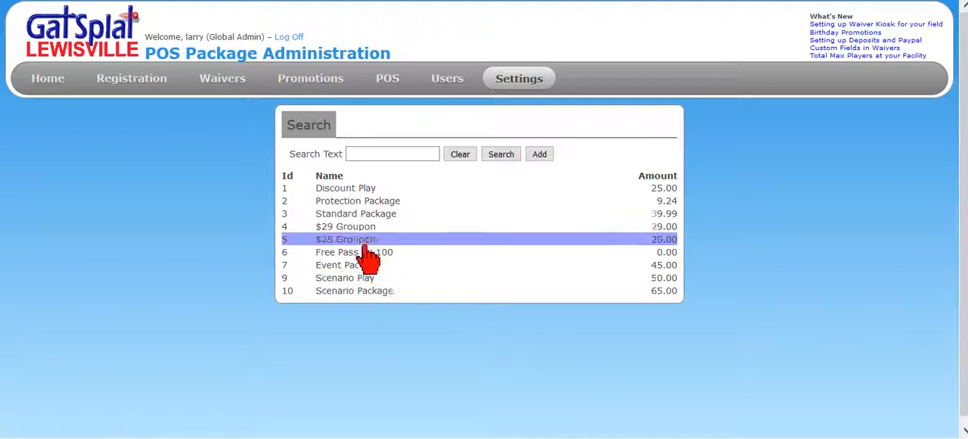
pyautogui.click(378, 203)
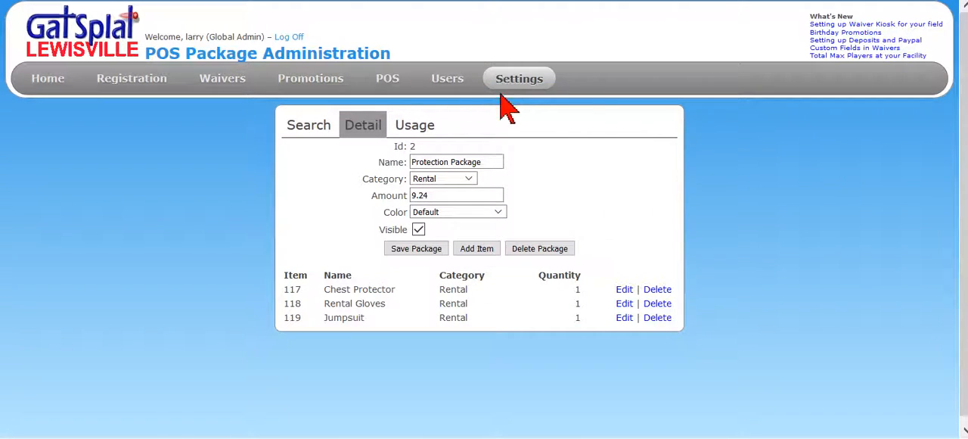
# View the Rental Gloves item's details, including its category and price, in the POS item settings
pyautogui.moveTo(508, 85)
pyautogui.moveTo(517, 170)
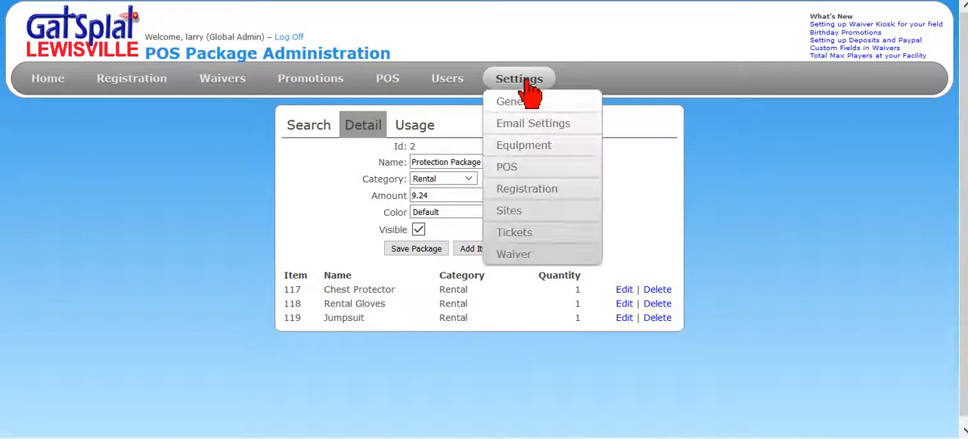
pyautogui.click(635, 211)
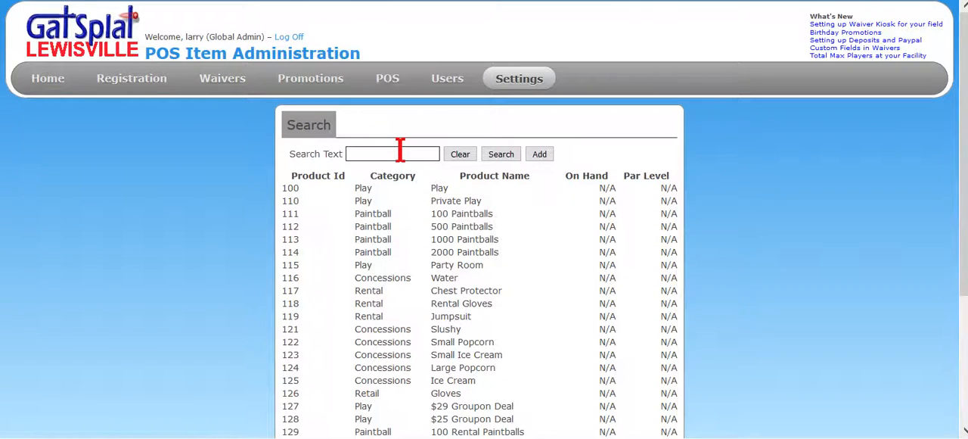
pyautogui.scroll(-1, 471, 216)
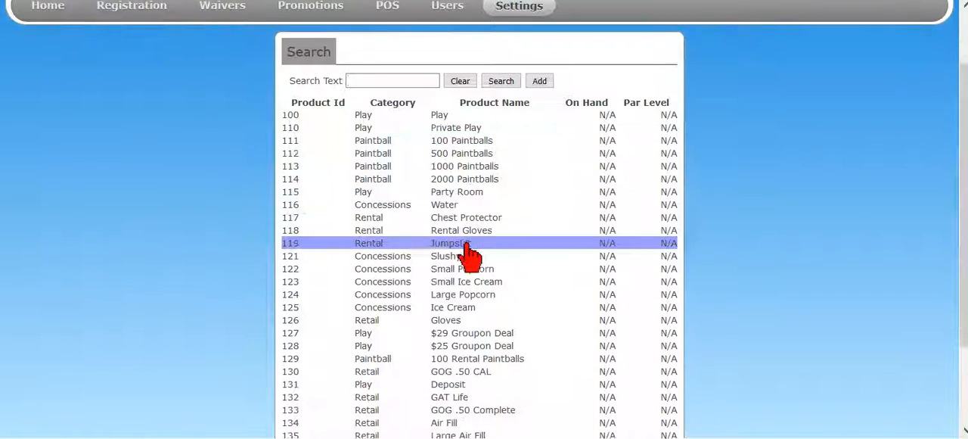
pyautogui.click(481, 233)
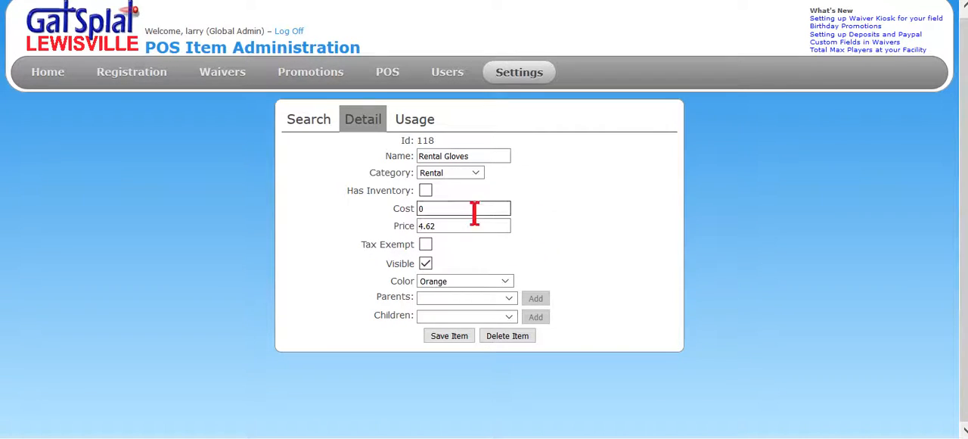
# Start a new POS invoice and add Rental Gloves and the Protection Package from the Rental category
pyautogui.moveTo(521, 75)
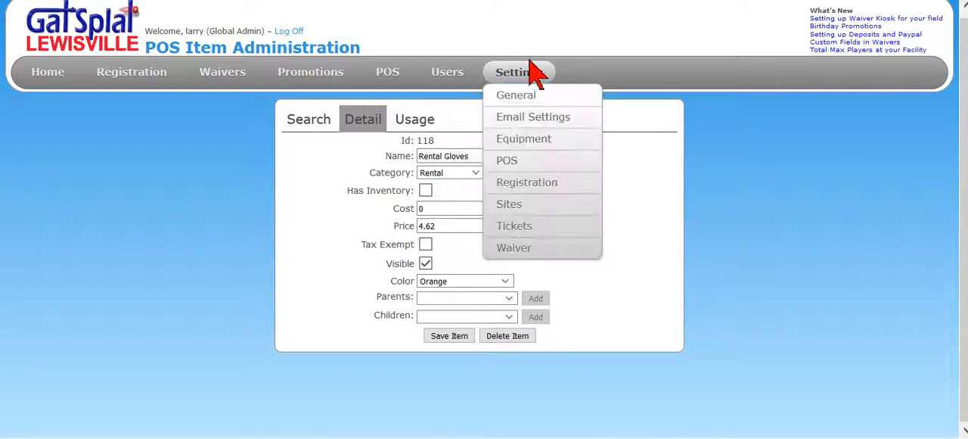
pyautogui.moveTo(389, 74)
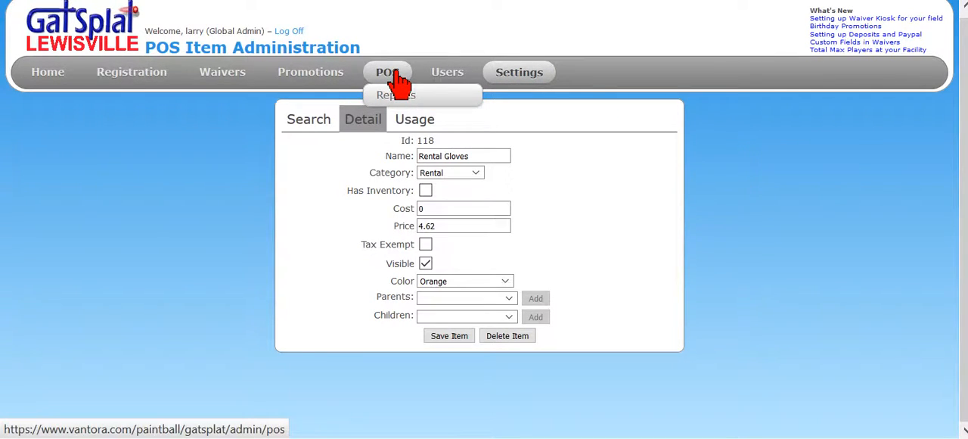
pyautogui.click(393, 73)
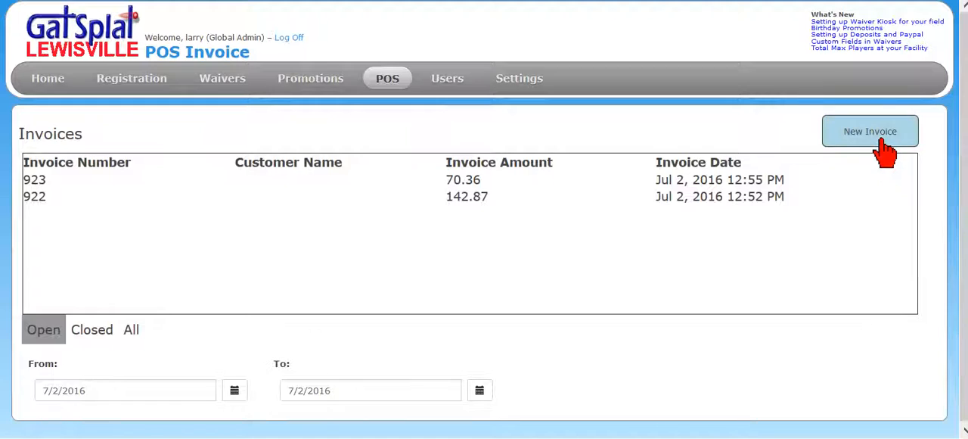
pyautogui.click(883, 149)
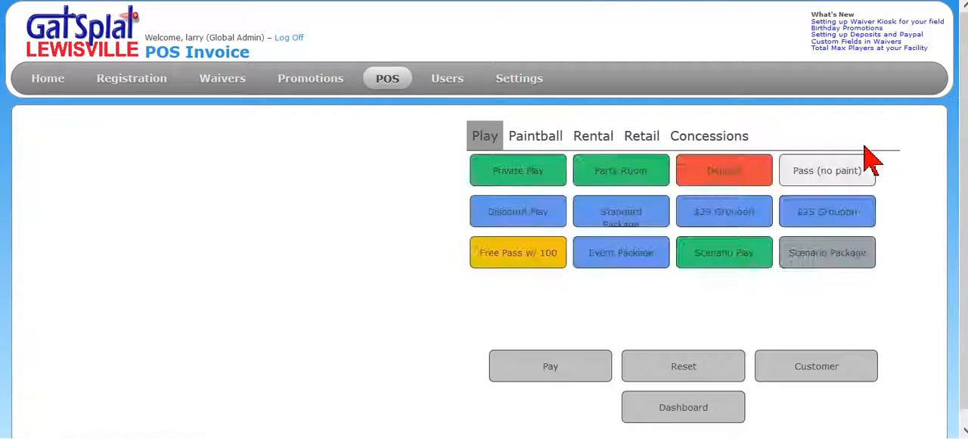
pyautogui.click(594, 143)
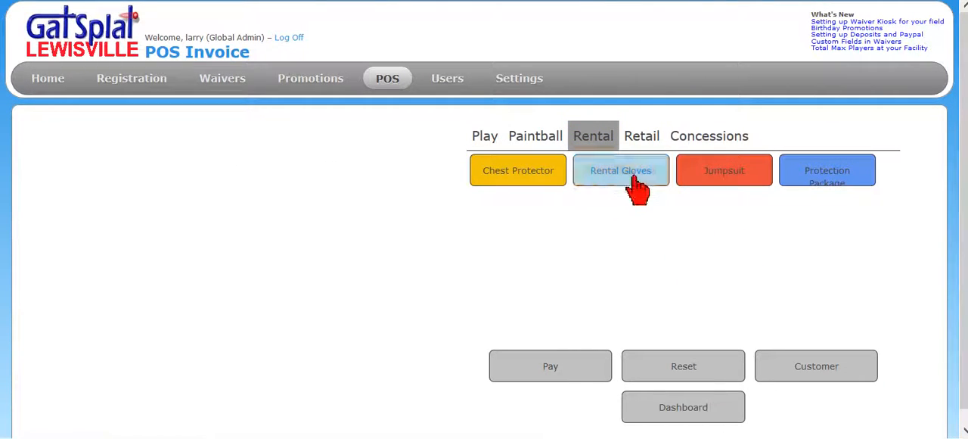
pyautogui.click(628, 180)
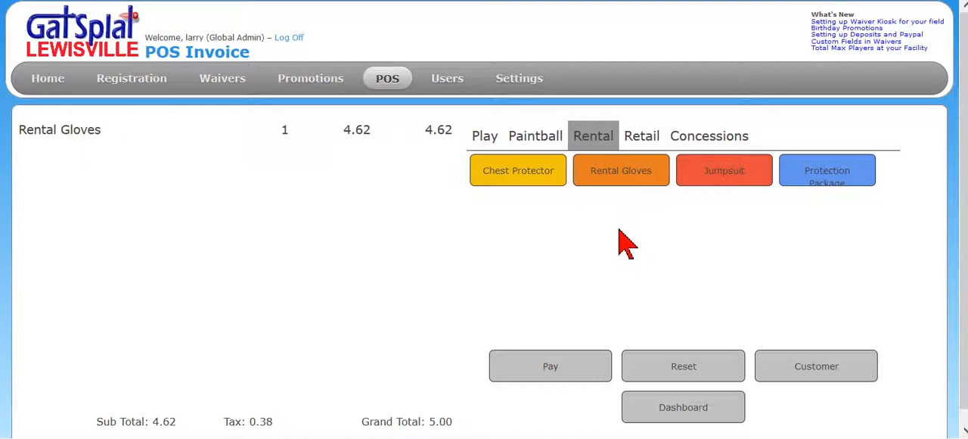
pyautogui.click(826, 180)
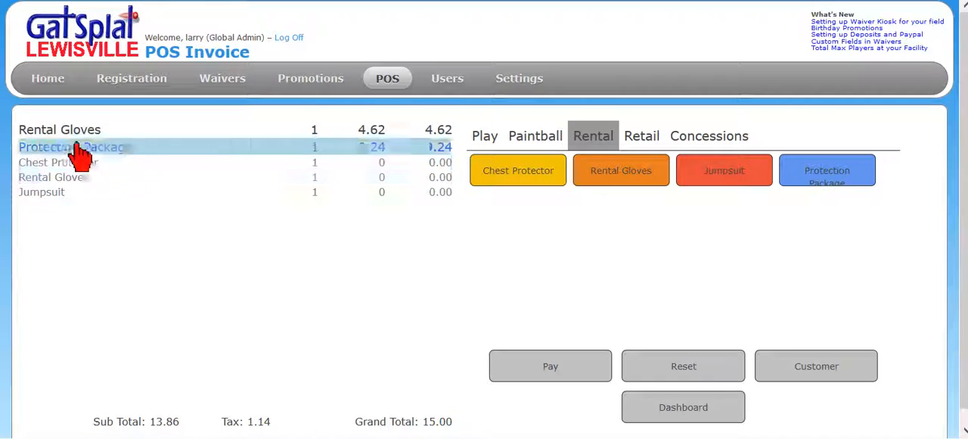
# Open the POS daily report to compare the goods sold for Rental Gloves and the Protection Package
pyautogui.moveTo(385, 83)
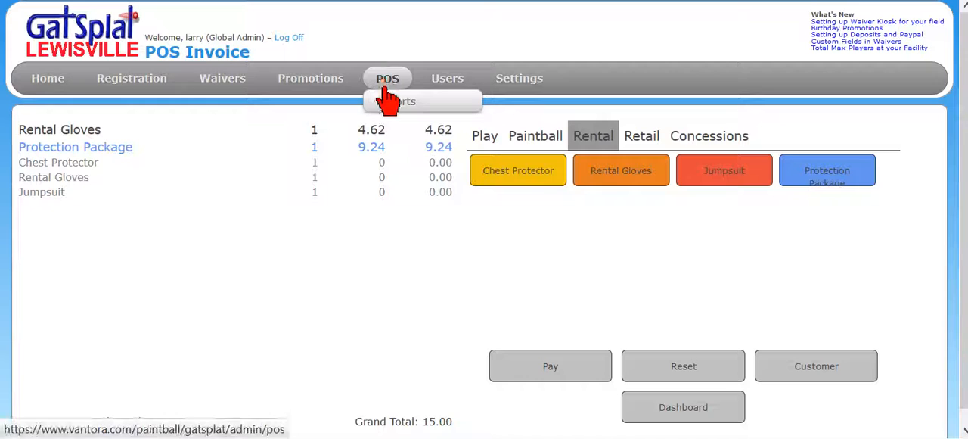
pyautogui.click(394, 106)
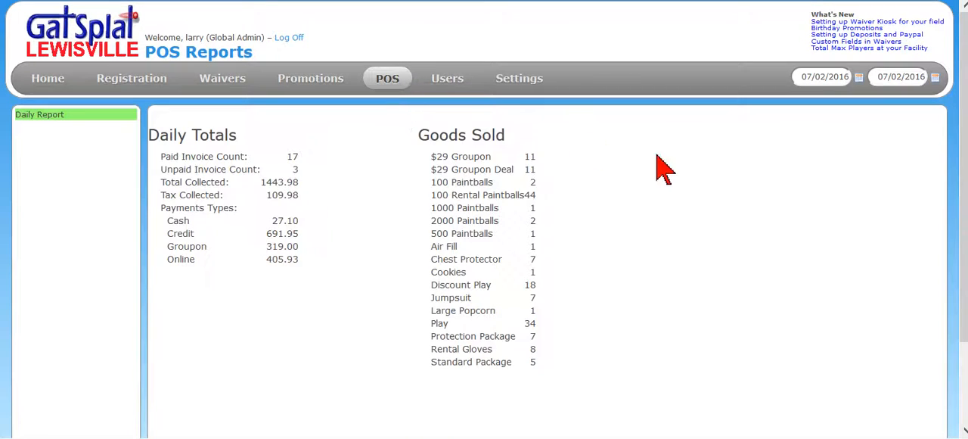
# Open the general POS settings
pyautogui.moveTo(389, 85)
pyautogui.moveTo(527, 84)
pyautogui.moveTo(539, 168)
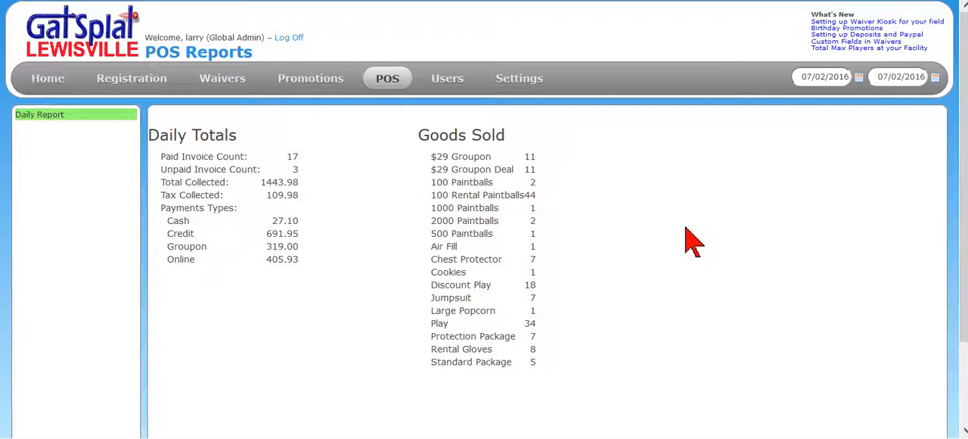
pyautogui.moveTo(529, 81)
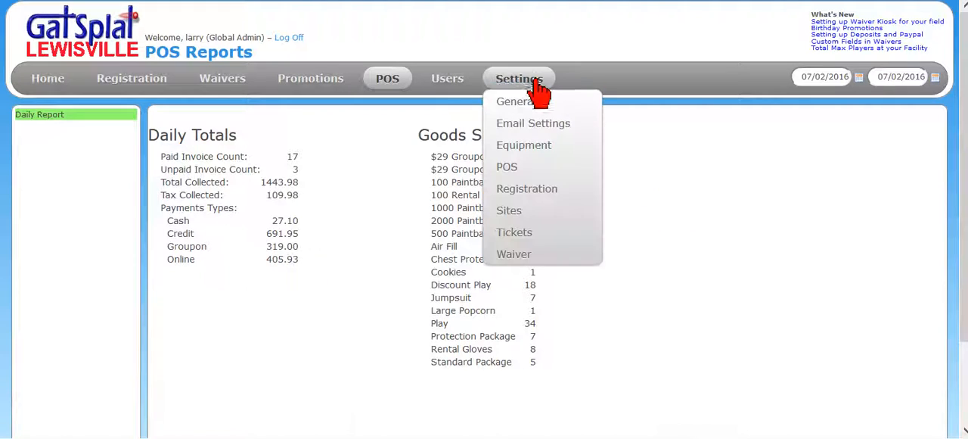
pyautogui.moveTo(530, 169)
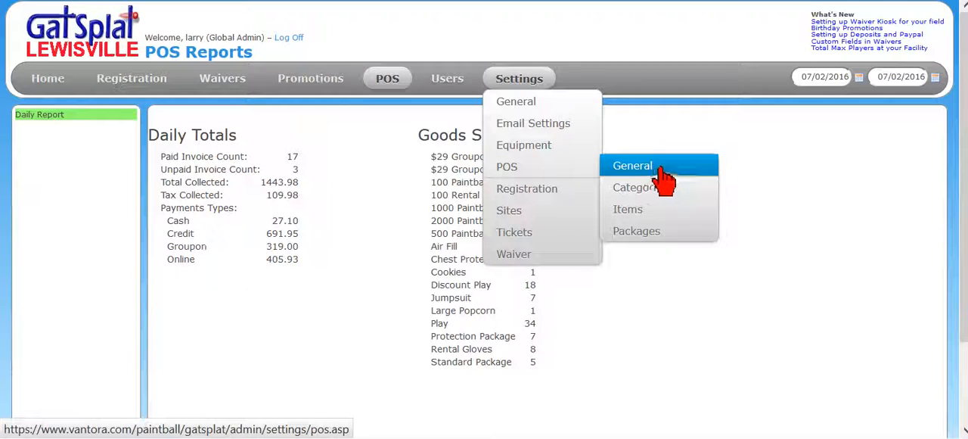